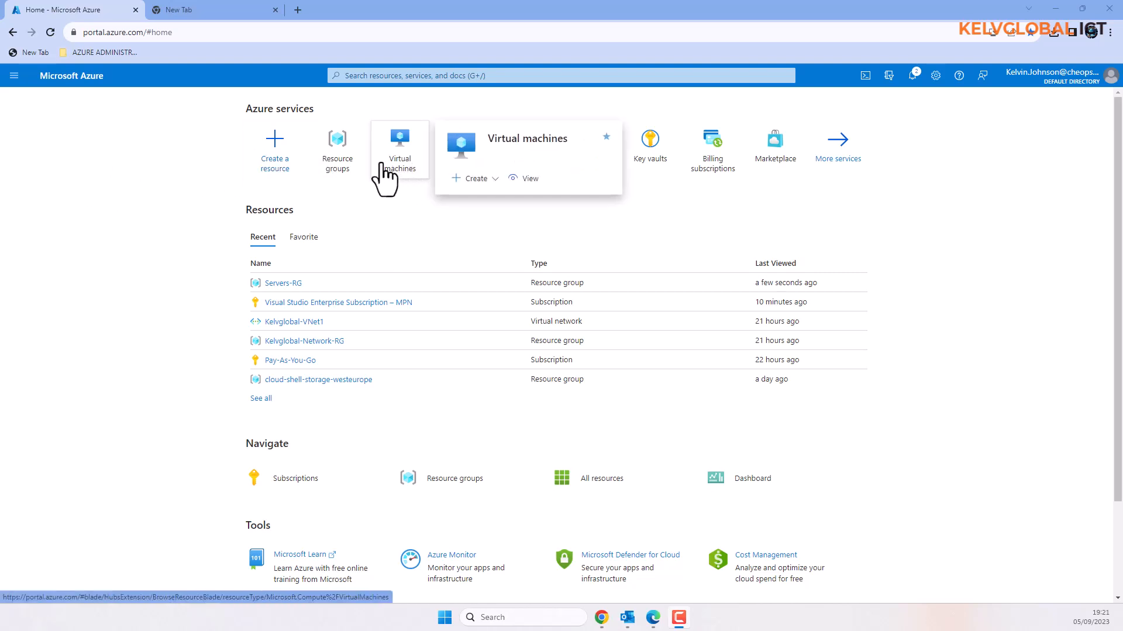
Find the Virtual machines service by searching 'virt' and start a new Azure virtual machine.
click(388, 75)
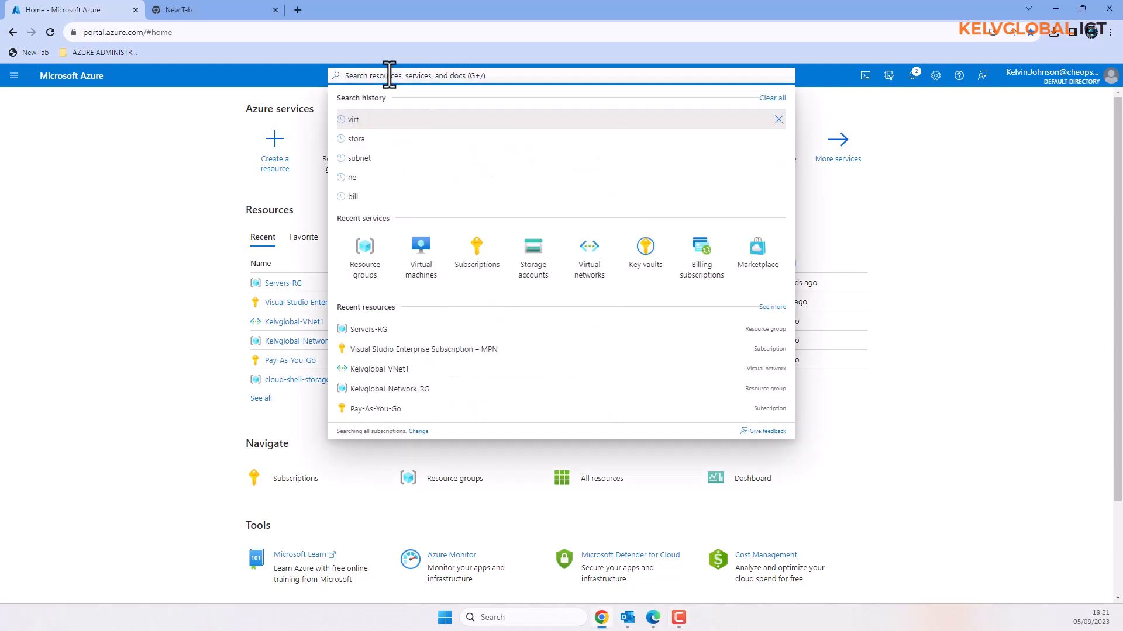
text(virt)
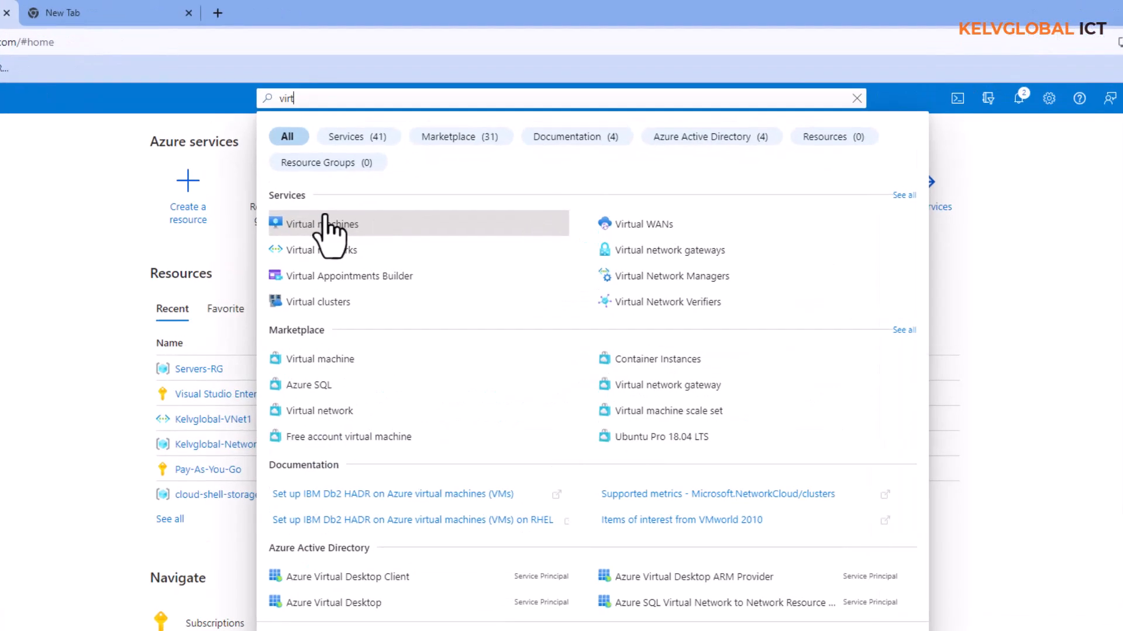
click(325, 224)
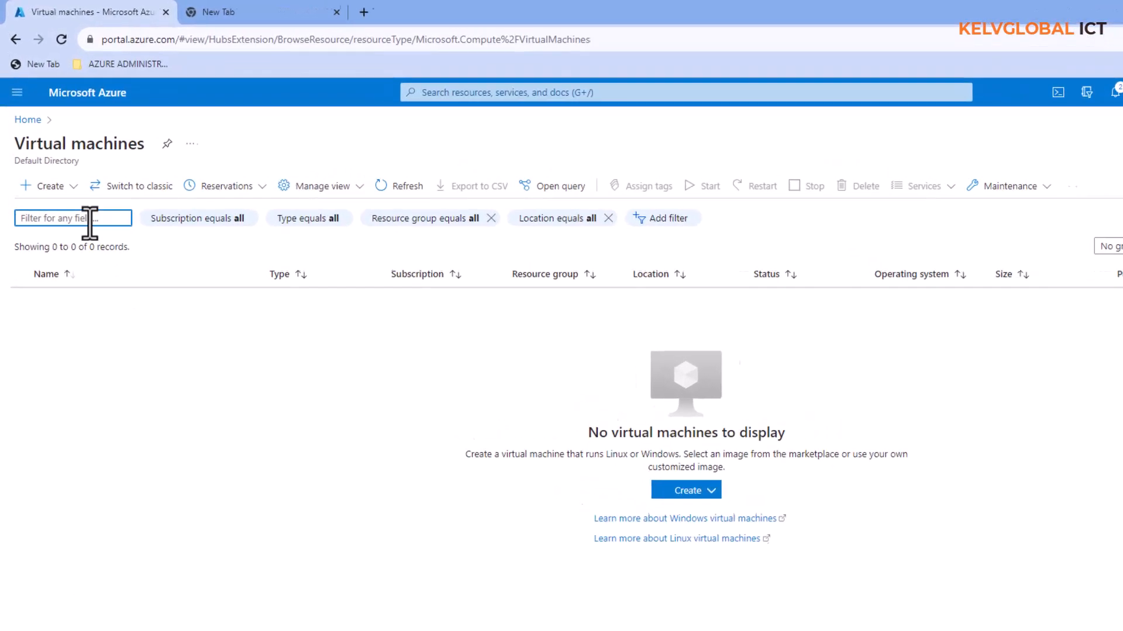
click(75, 189)
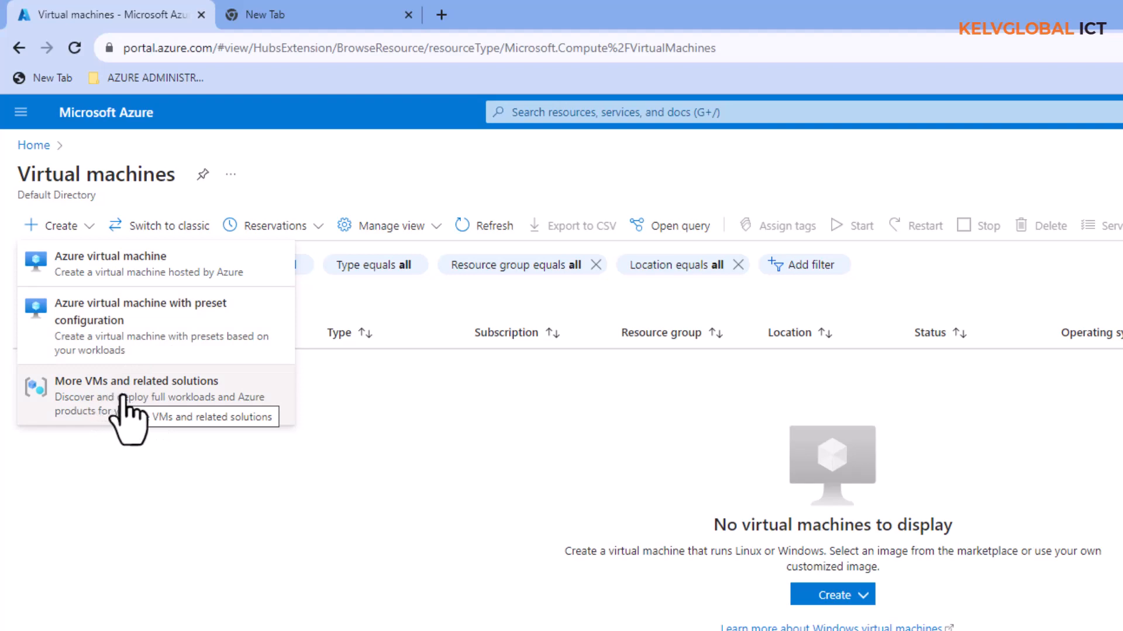
click(142, 263)
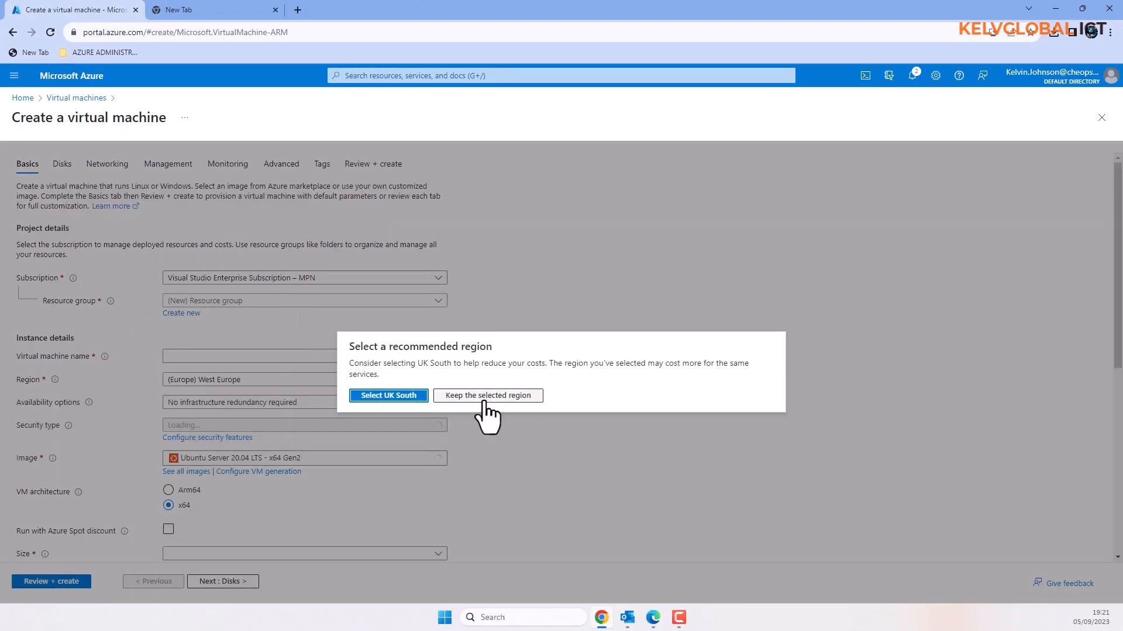
Choose the Visual Studio Enterprise subscription and Servers-RG resource group, keeping West Europe, for VM DC001.
click(485, 397)
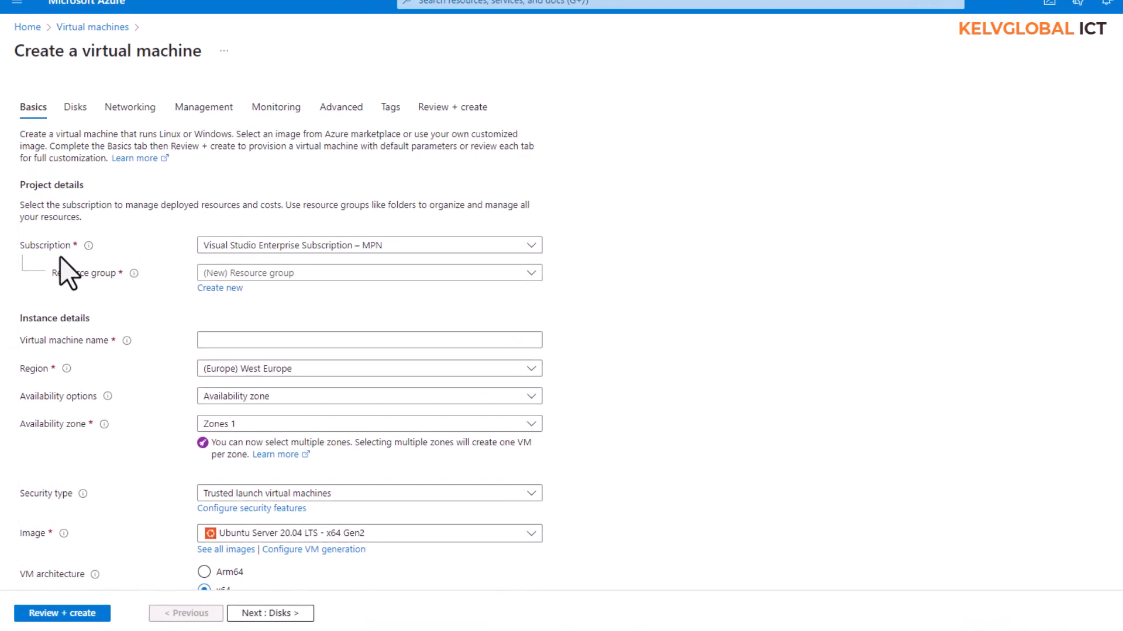
click(255, 247)
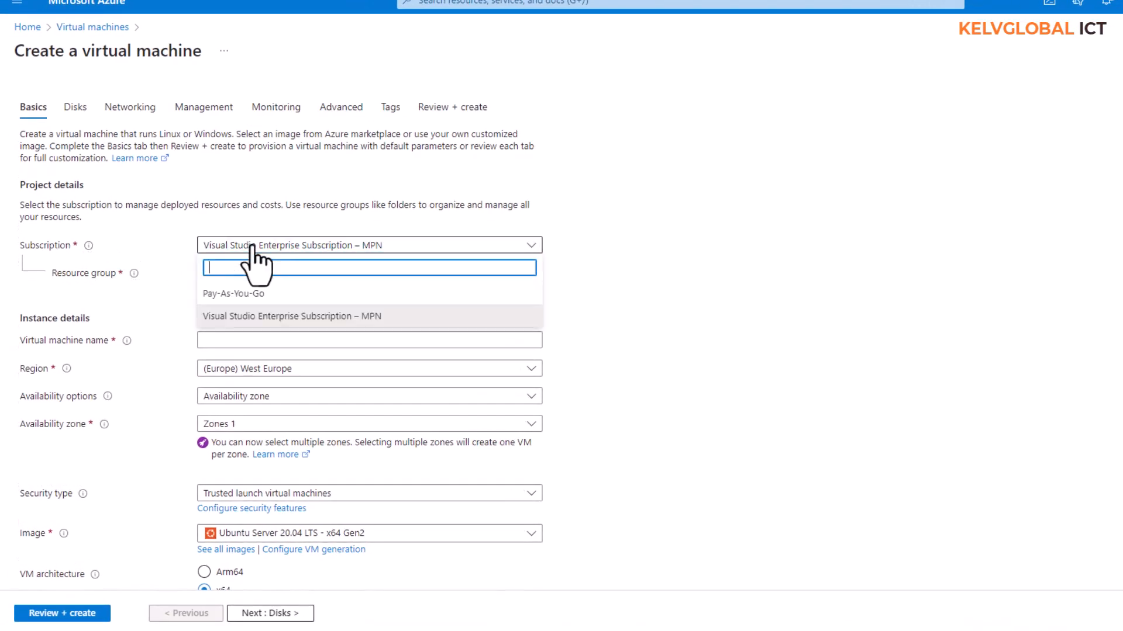
click(269, 318)
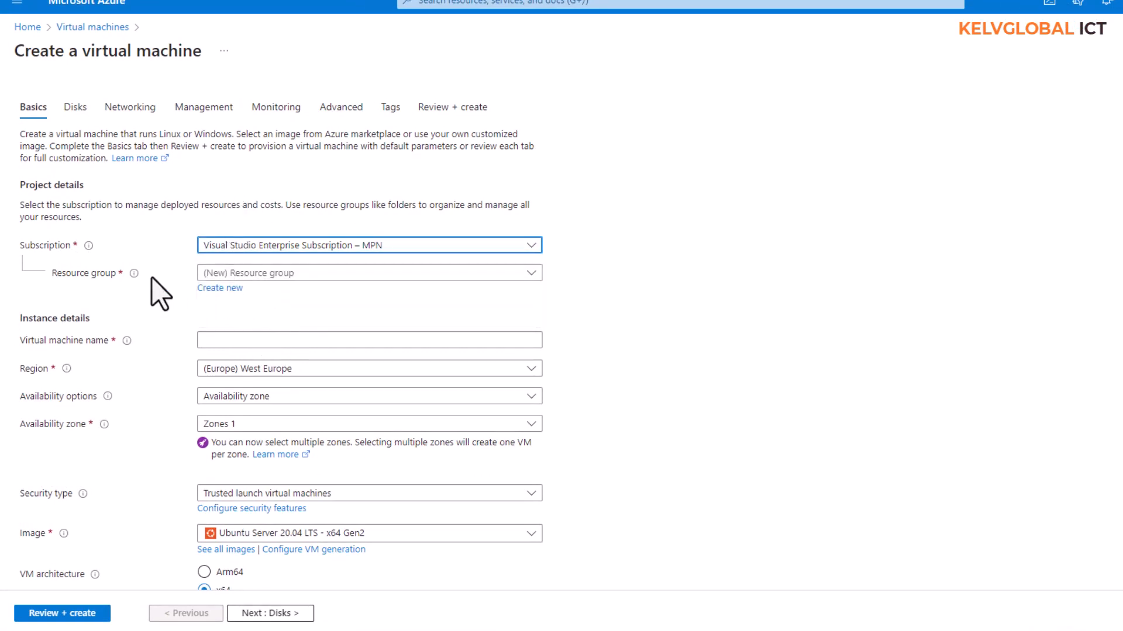
click(261, 273)
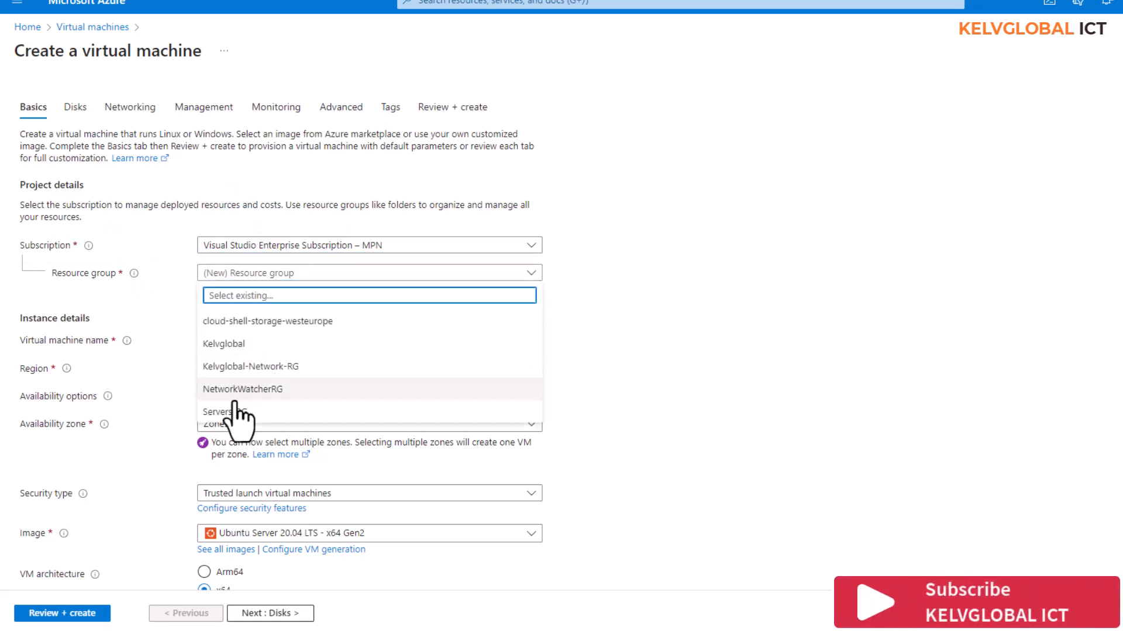
click(231, 412)
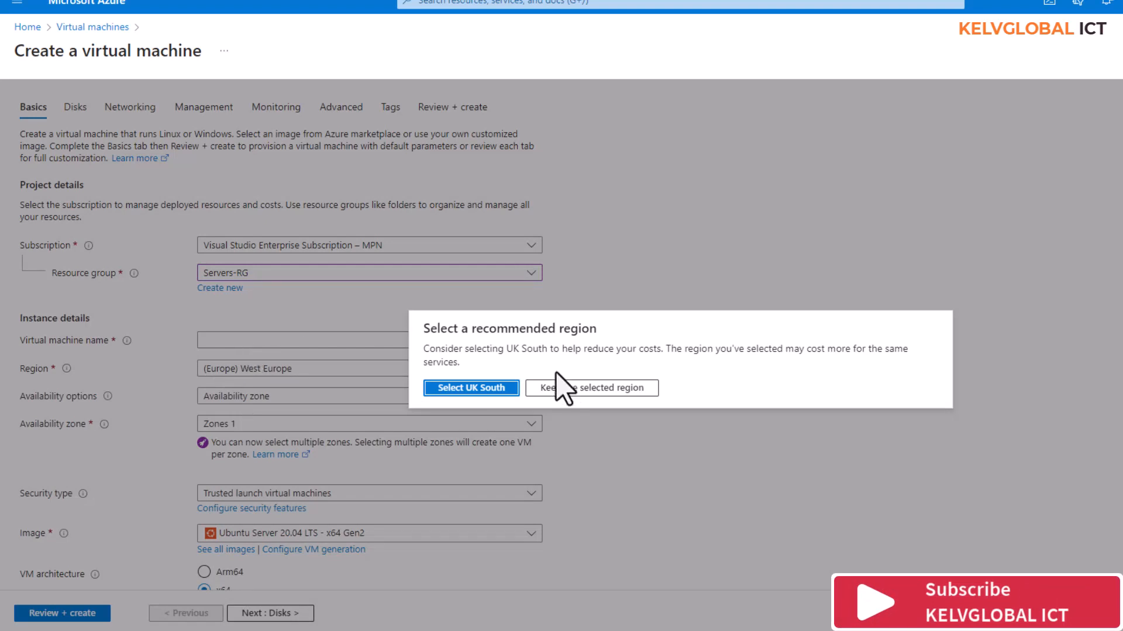
click(568, 388)
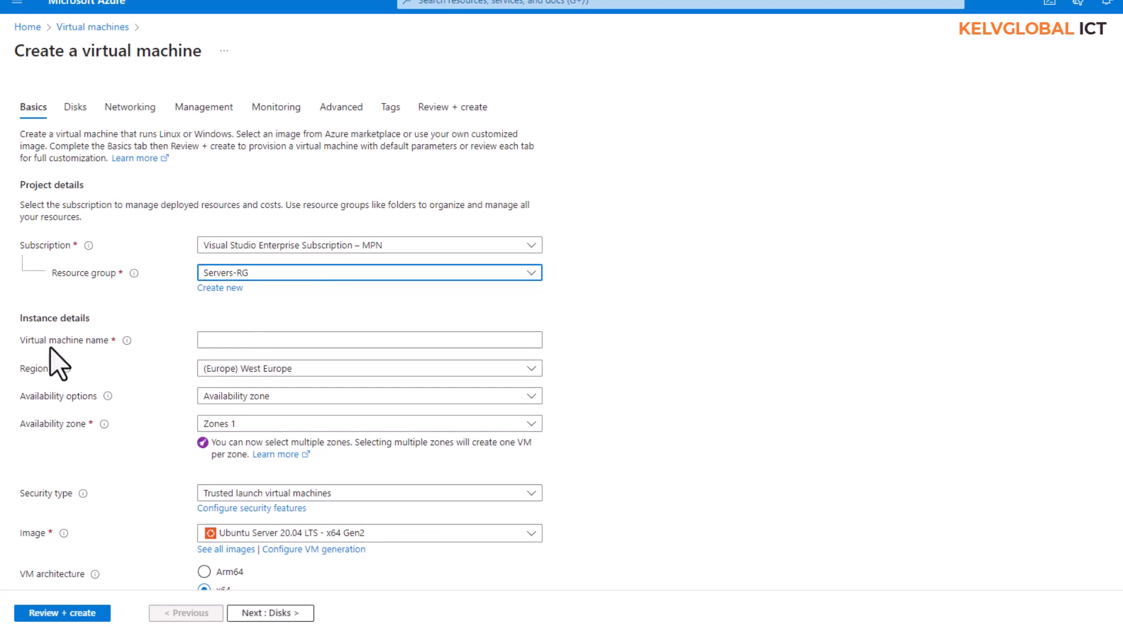
click(222, 341)
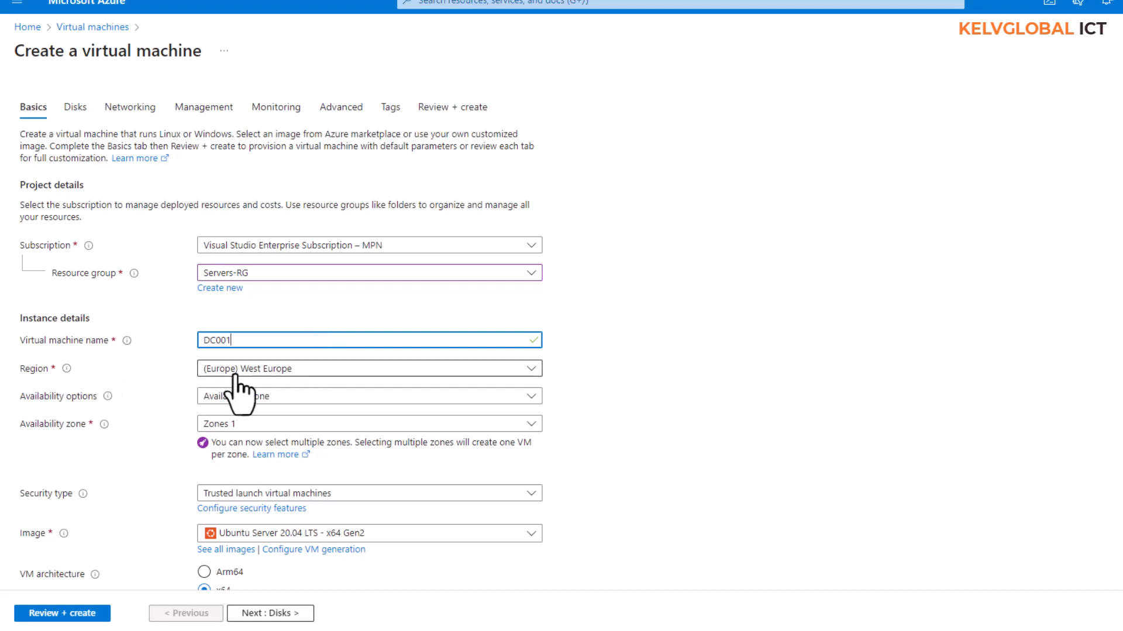
click(279, 374)
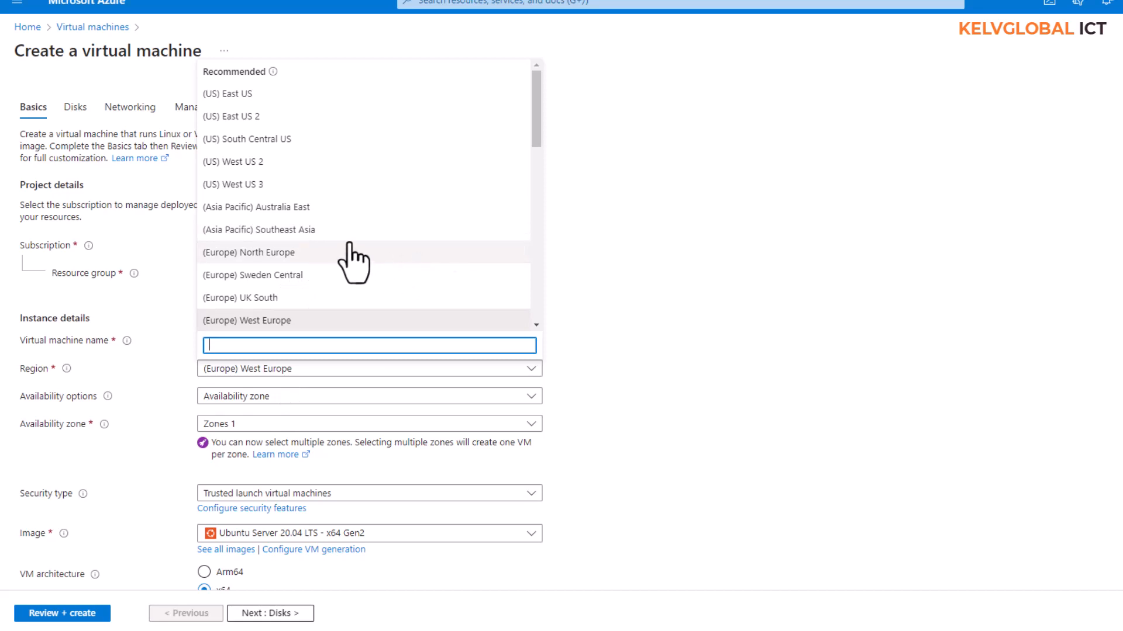
click(697, 286)
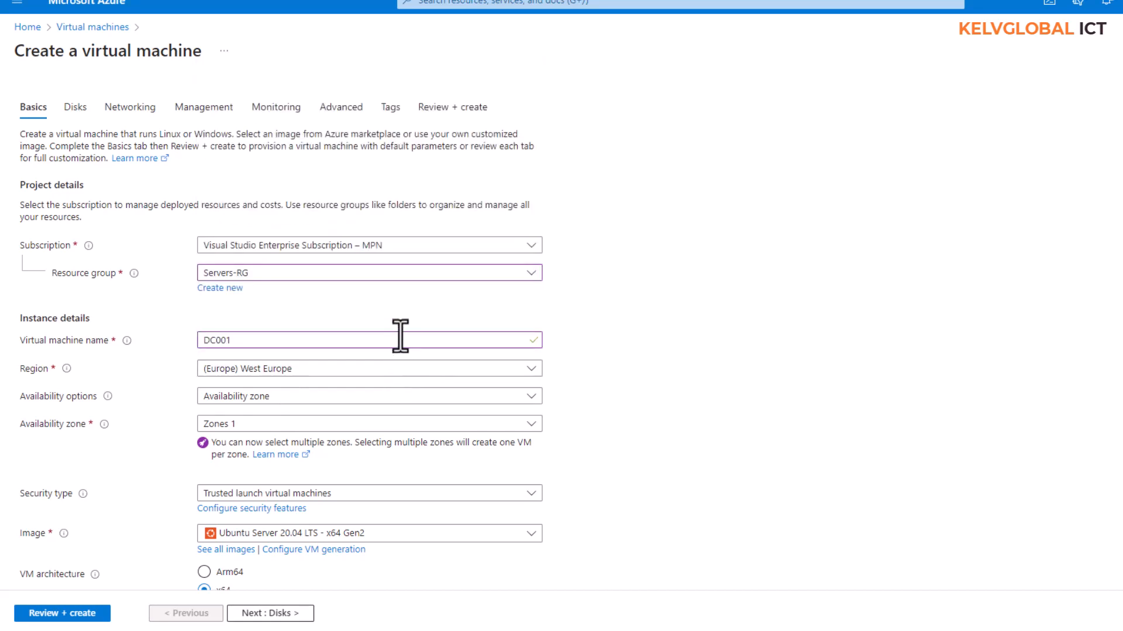
scroll(386, 345, down, 4)
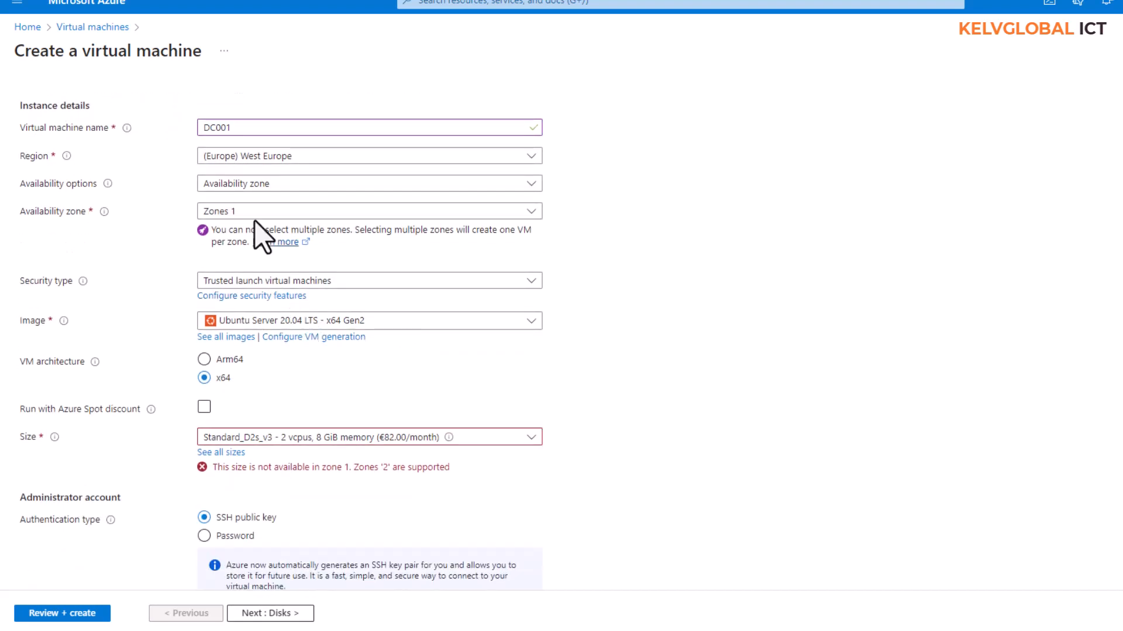
click(269, 223)
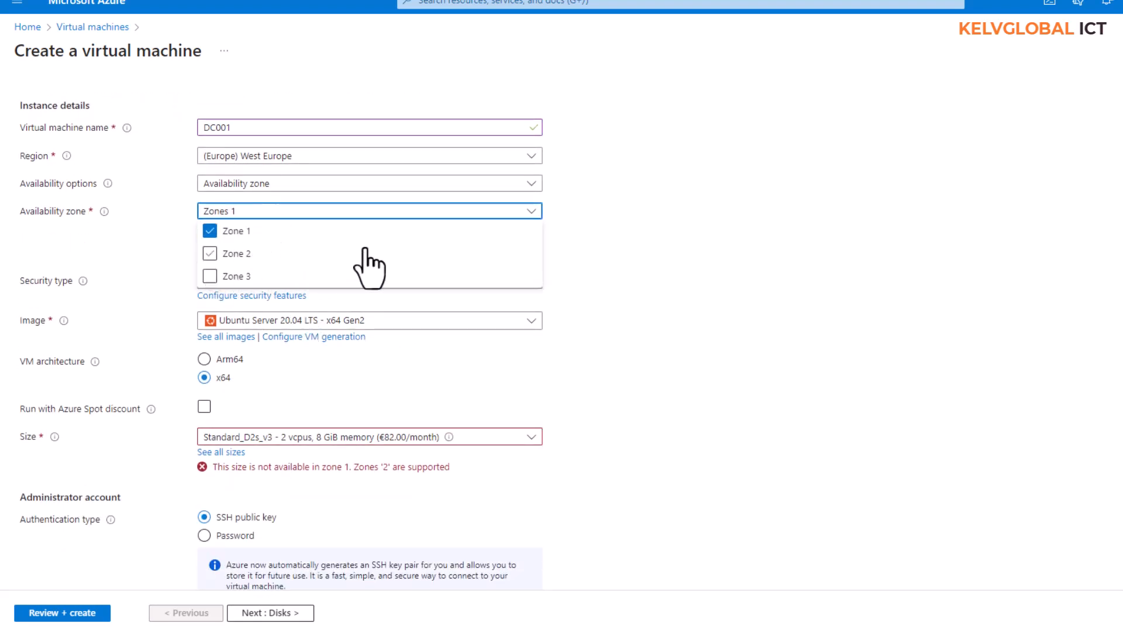
click(638, 215)
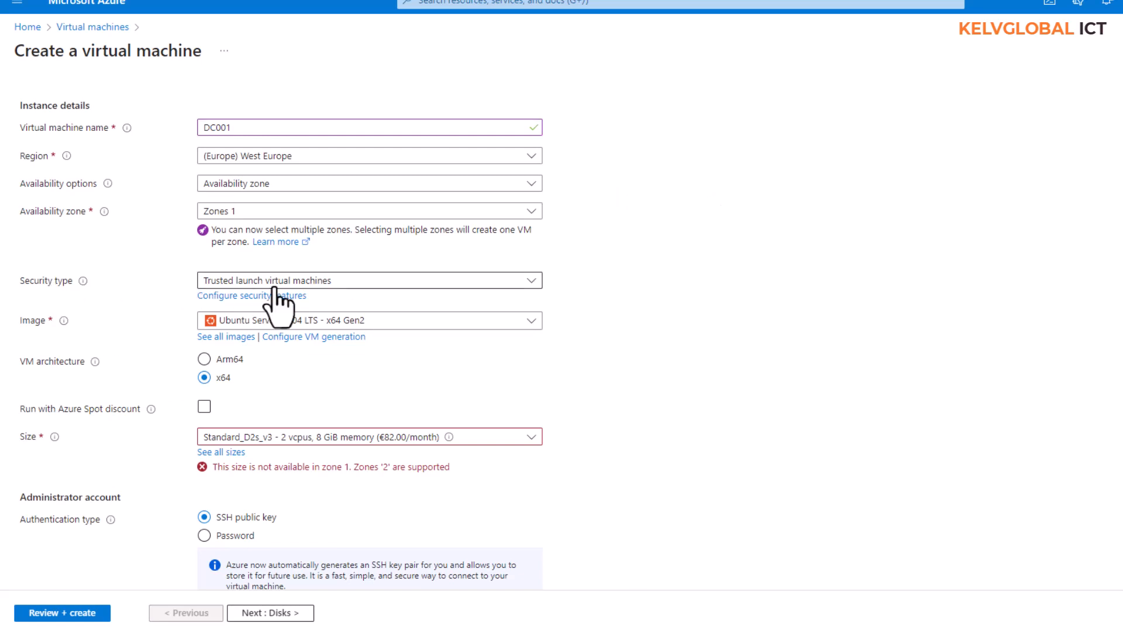
Switch the security type to Standard, leaving the Ubuntu Server 20.04 LTS image unchanged.
click(304, 282)
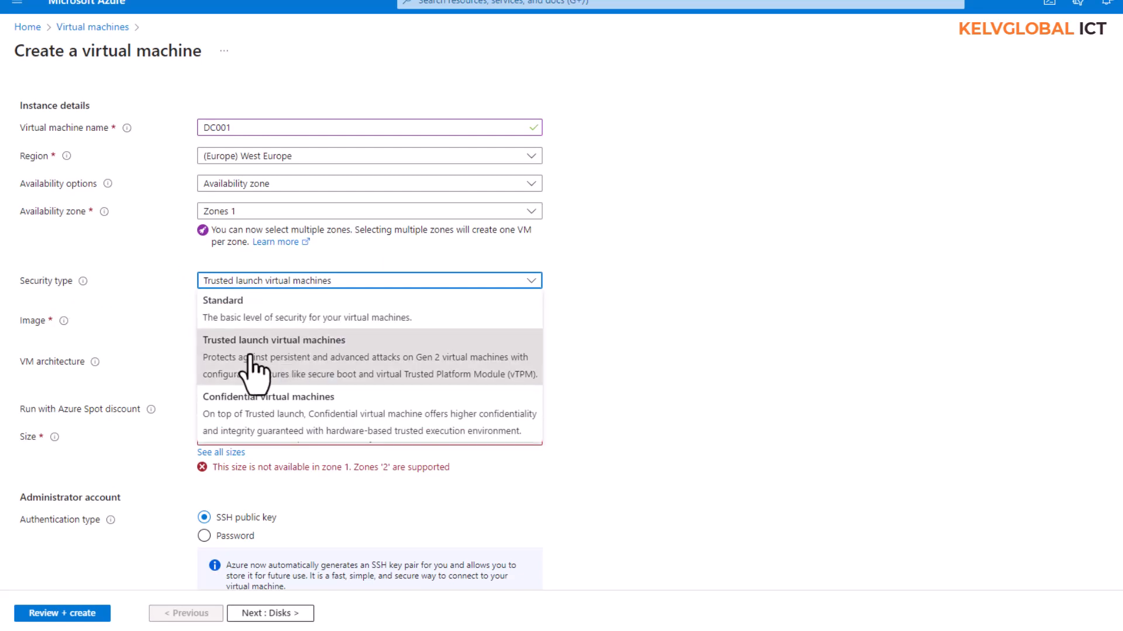
click(250, 316)
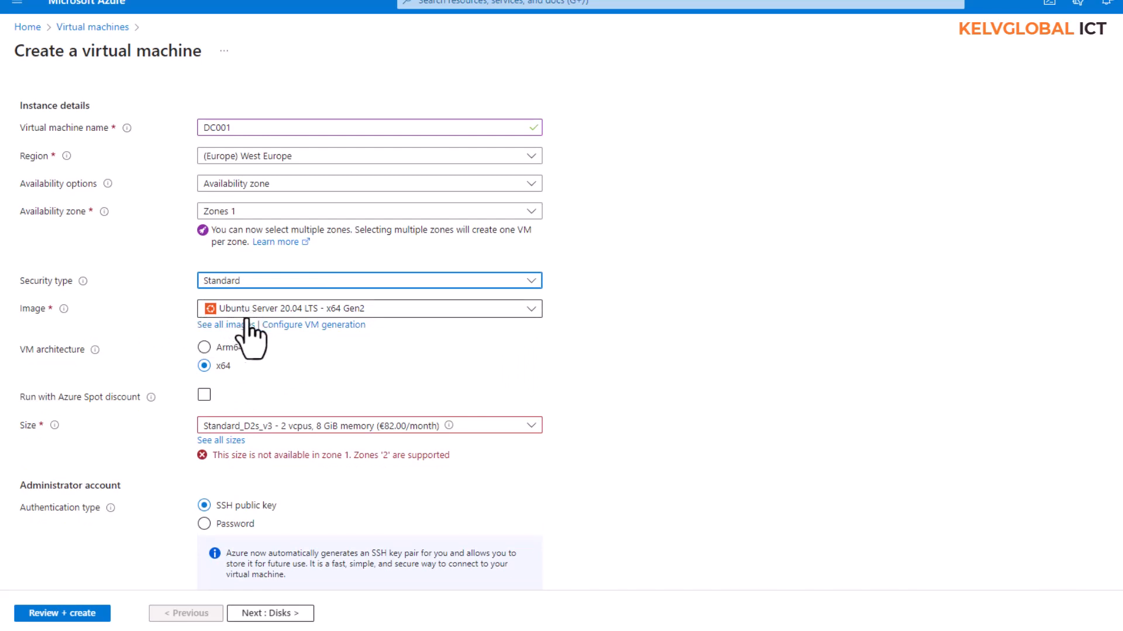
click(301, 312)
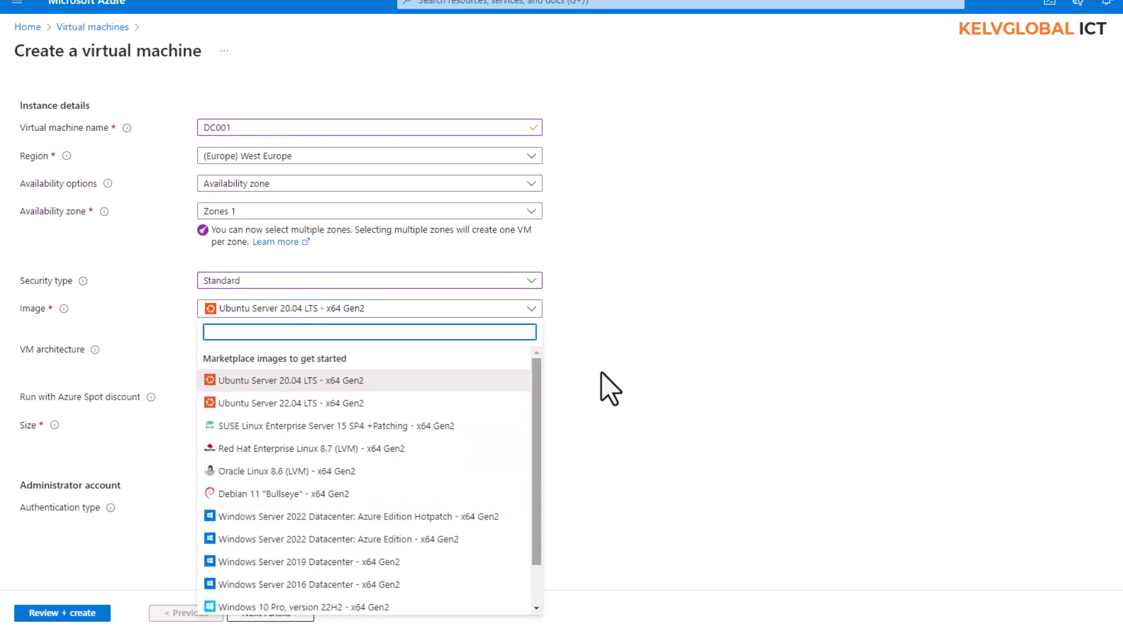
click(653, 306)
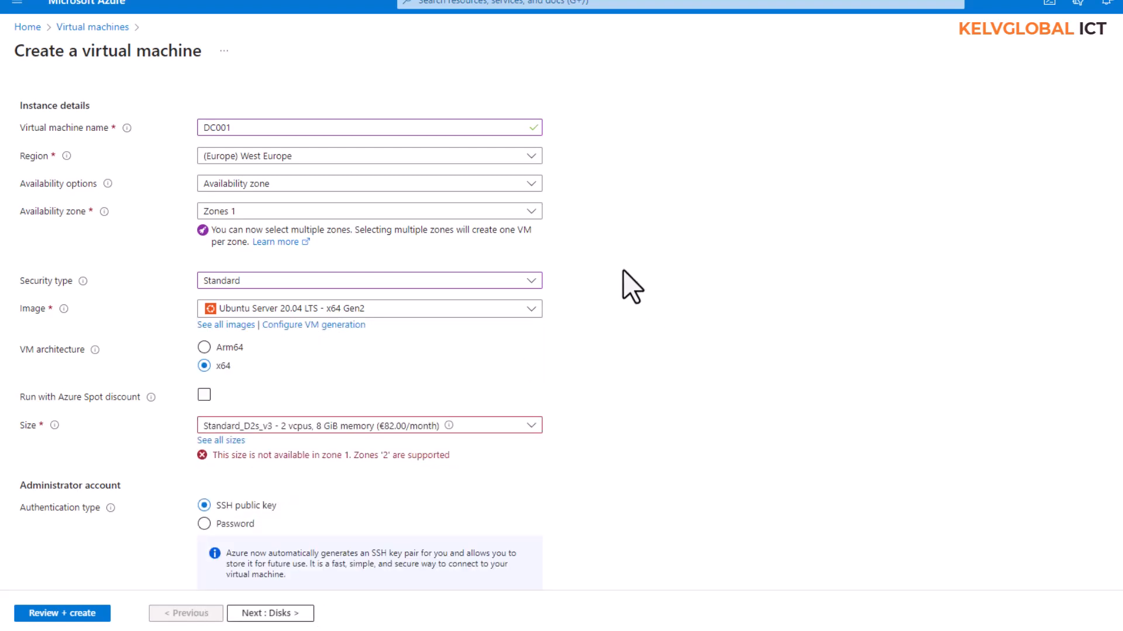
Pick Windows Server 2022 Datacenter - x64 Gen 2 from the full image marketplace.
click(220, 326)
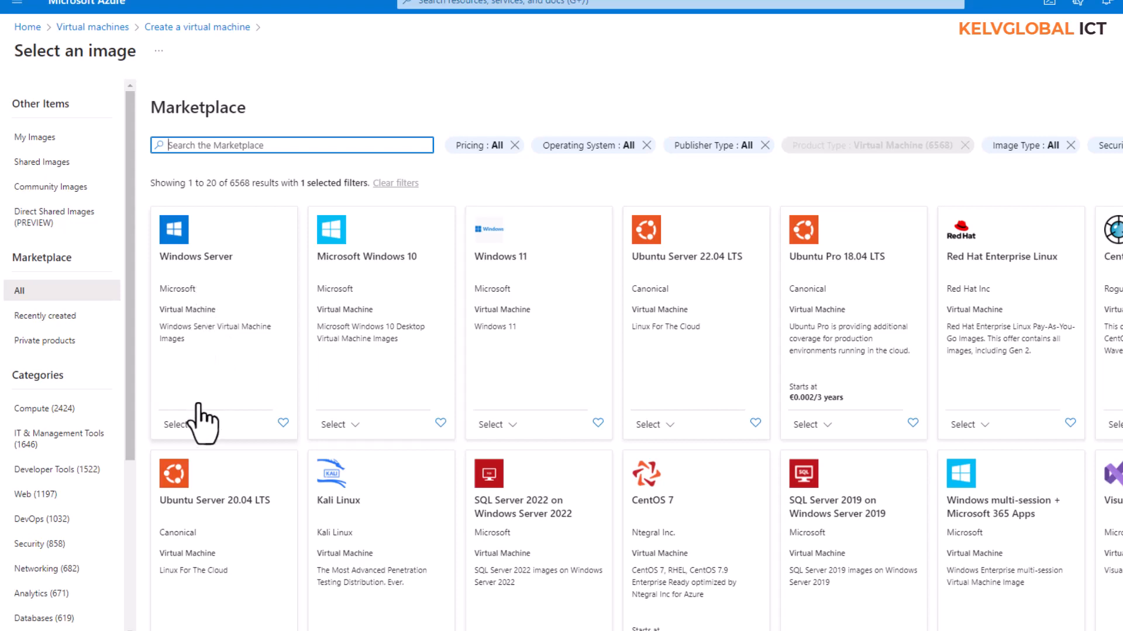
click(178, 424)
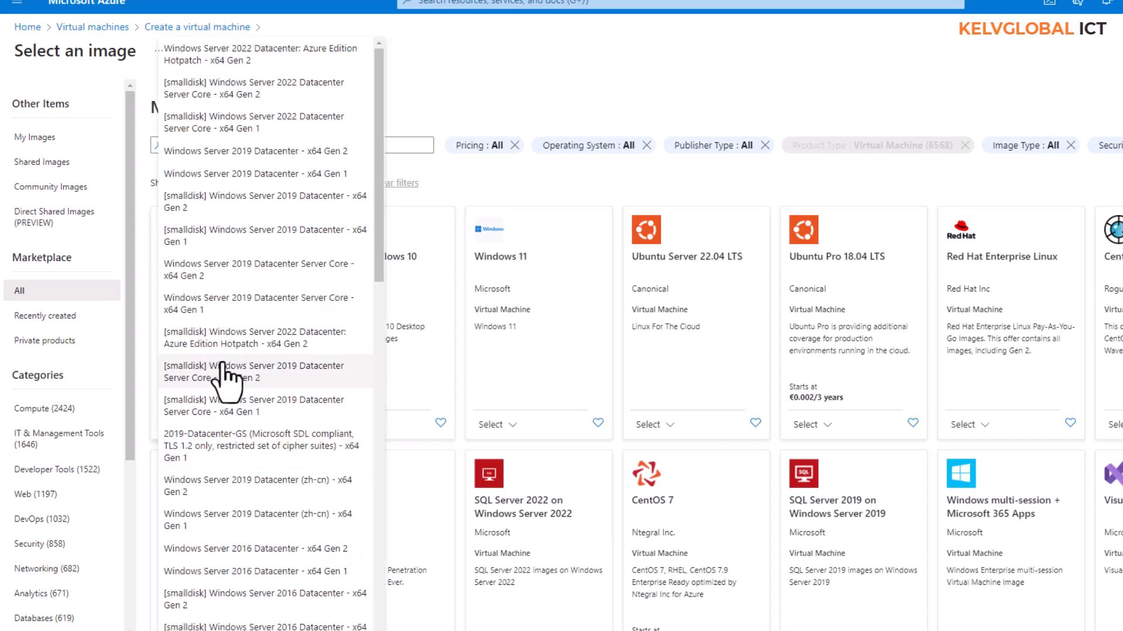
scroll(281, 296, down, 10)
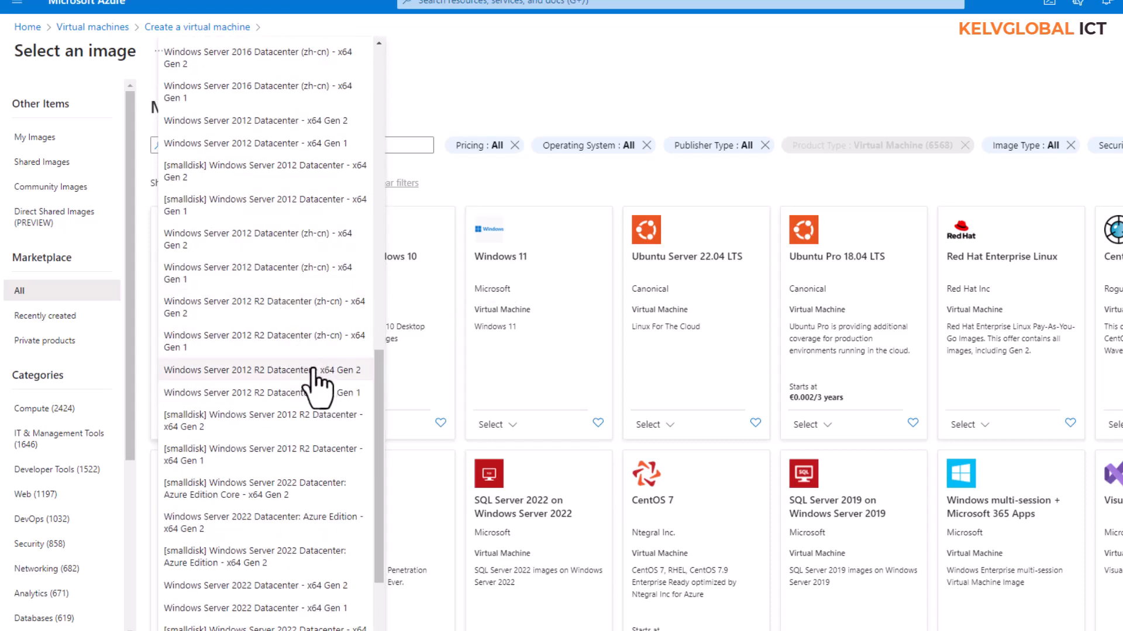
scroll(316, 389, down, 2)
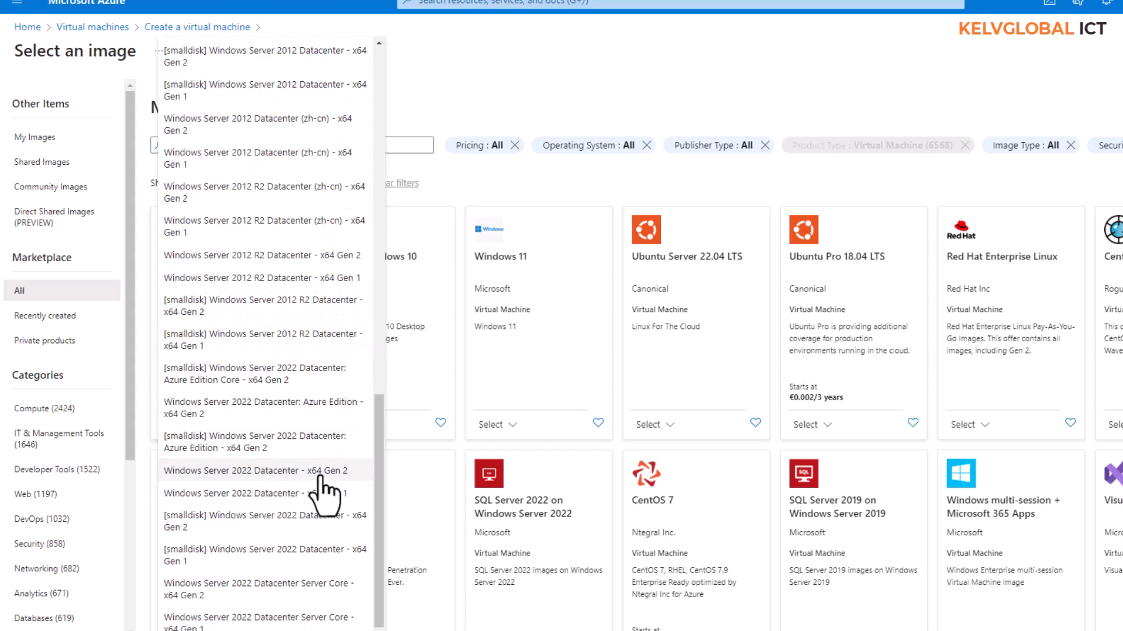
click(319, 475)
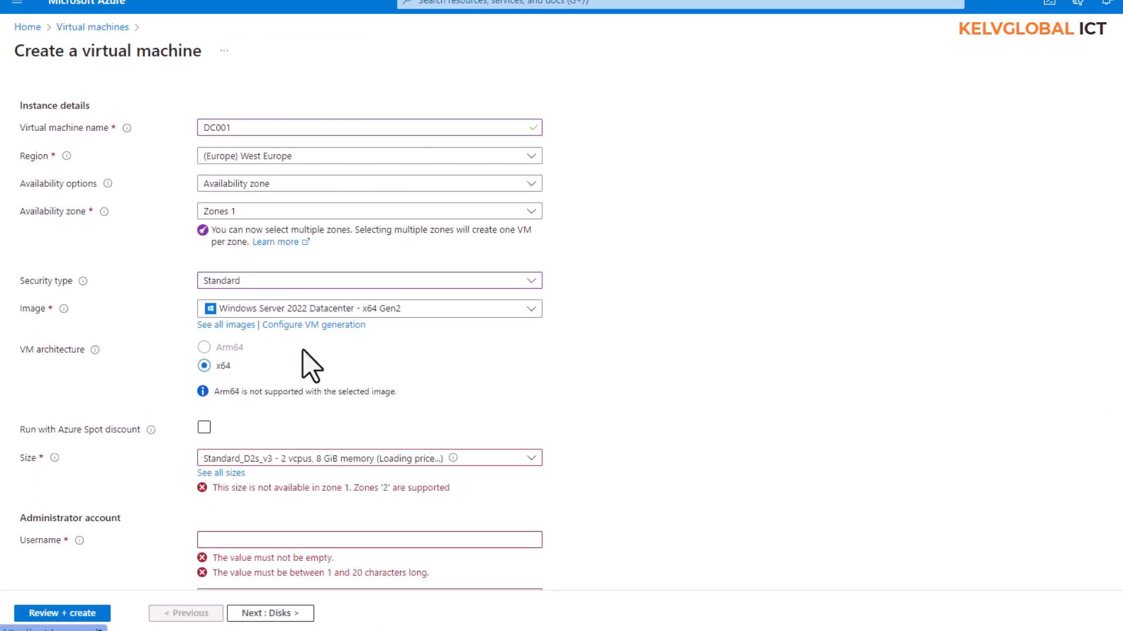
scroll(279, 318, down, 4)
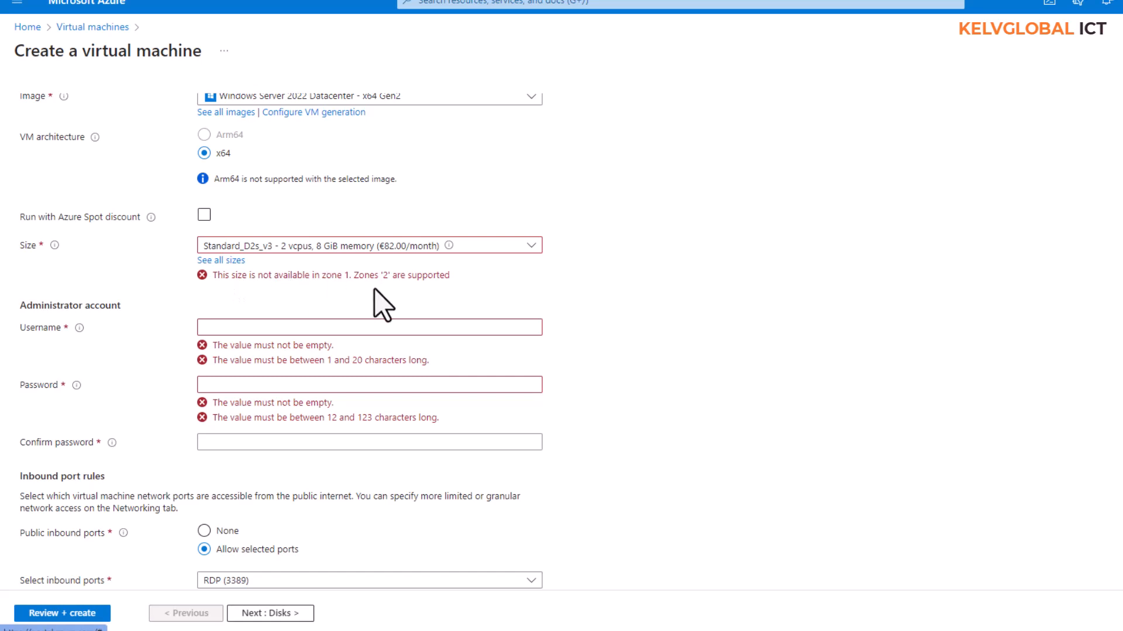
Choose Standard_B2as_v2 (2 vCPUs, 8 GiB memory) from the B-Series v2 size family.
click(234, 262)
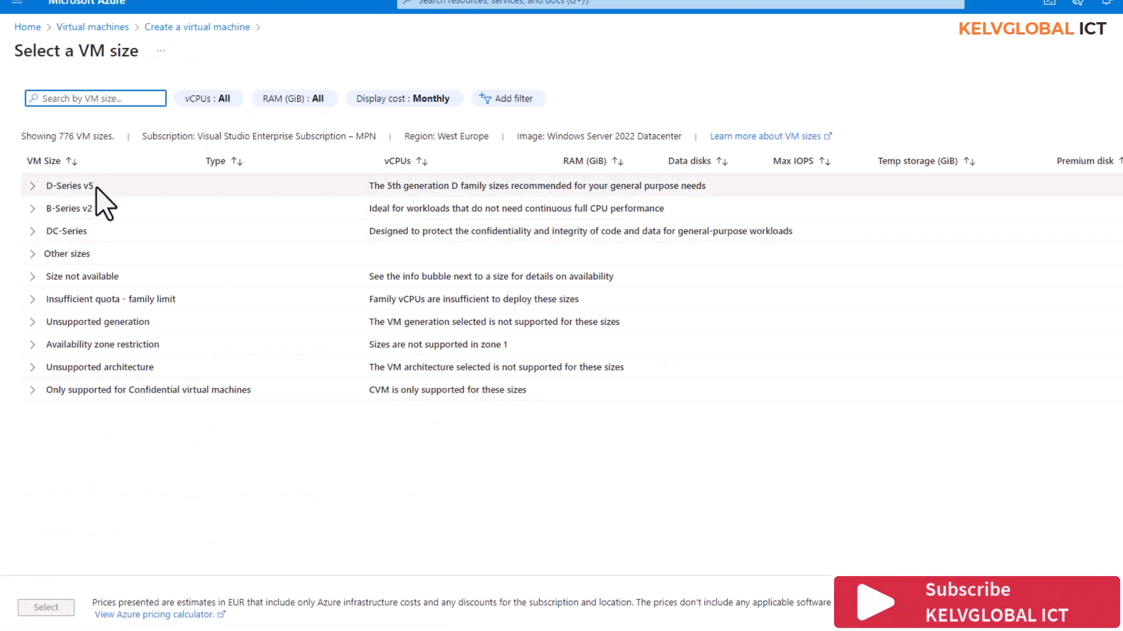
click(34, 211)
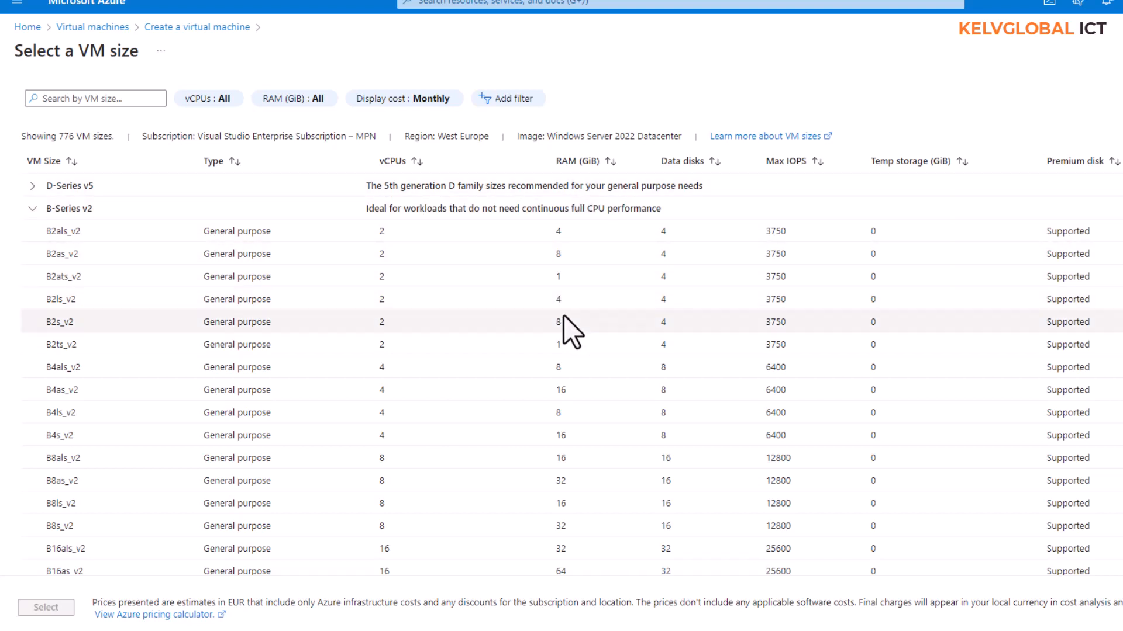
click(551, 257)
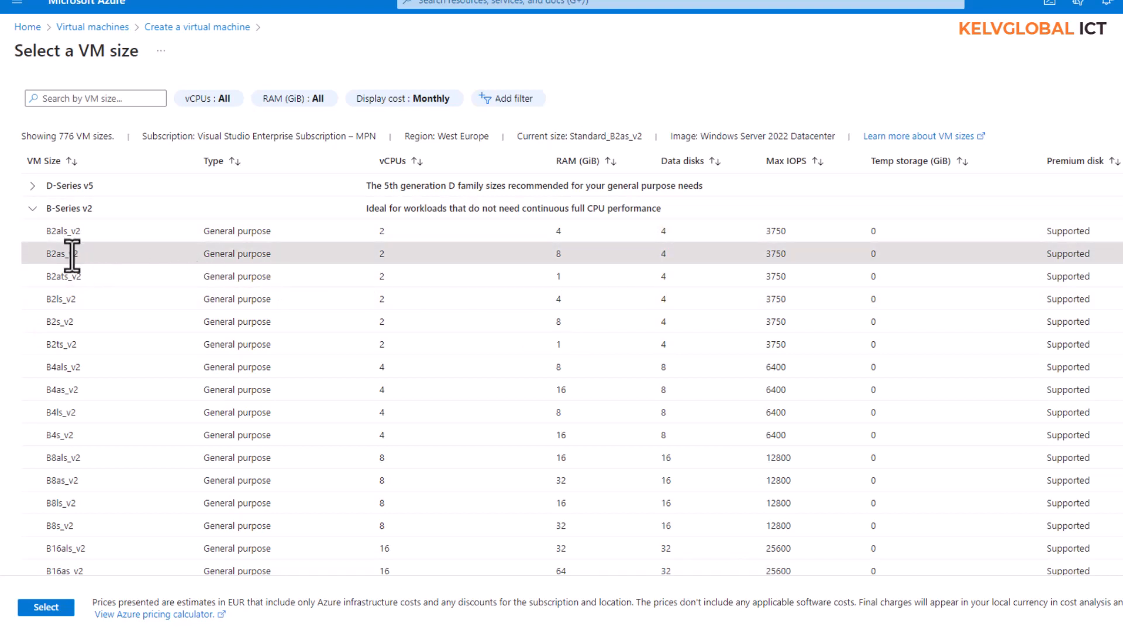
click(42, 608)
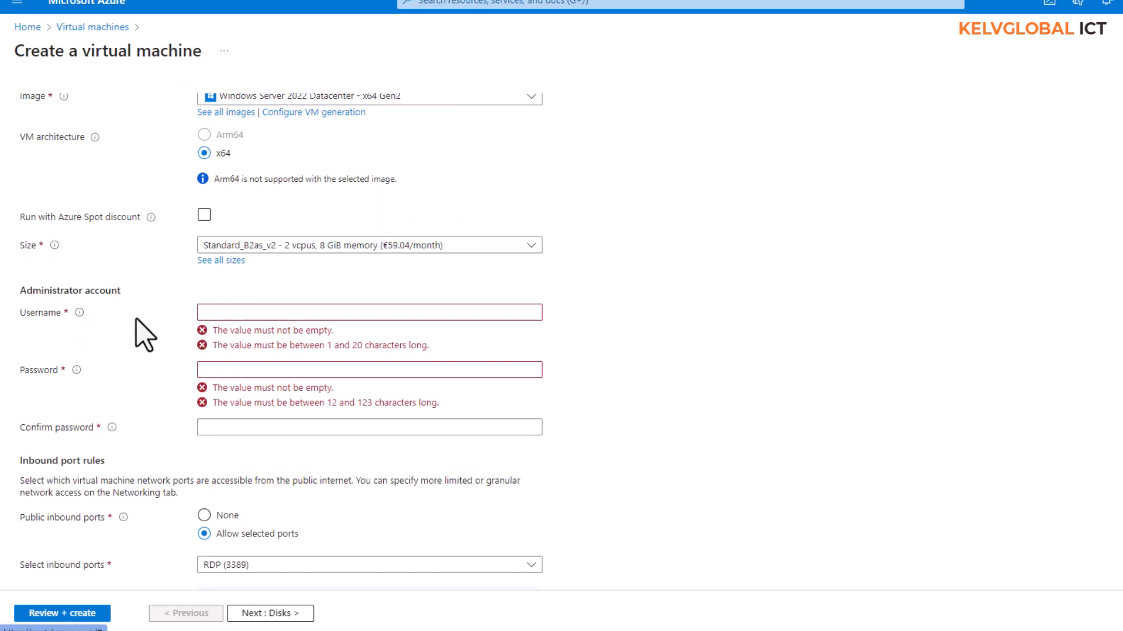
Enter the administrator username, then the account password and its matching confirmation.
click(281, 313)
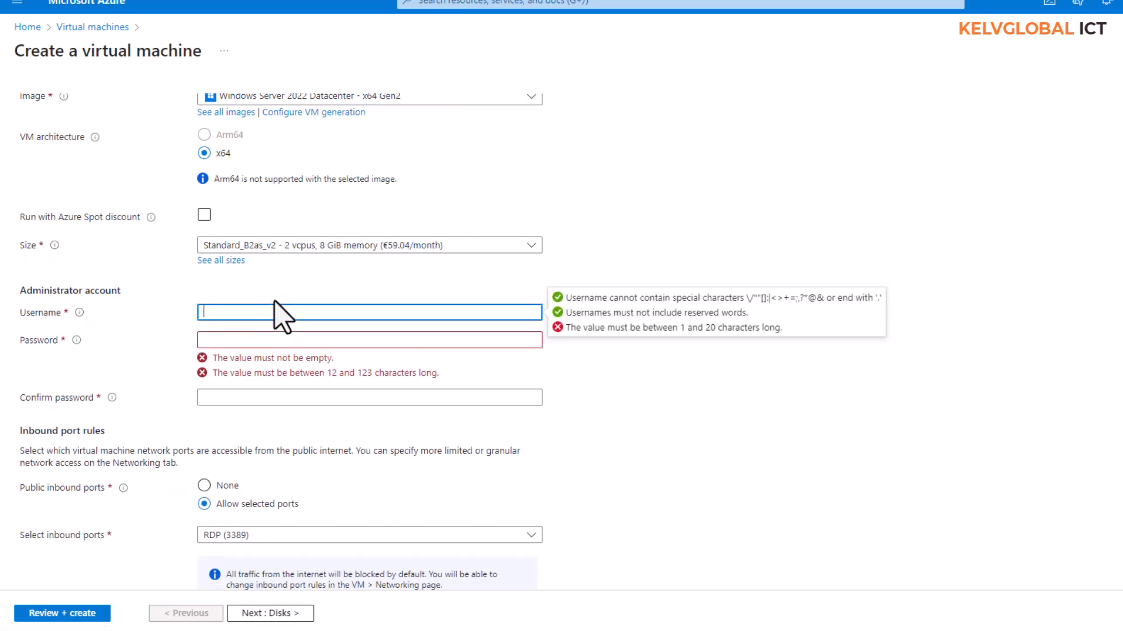
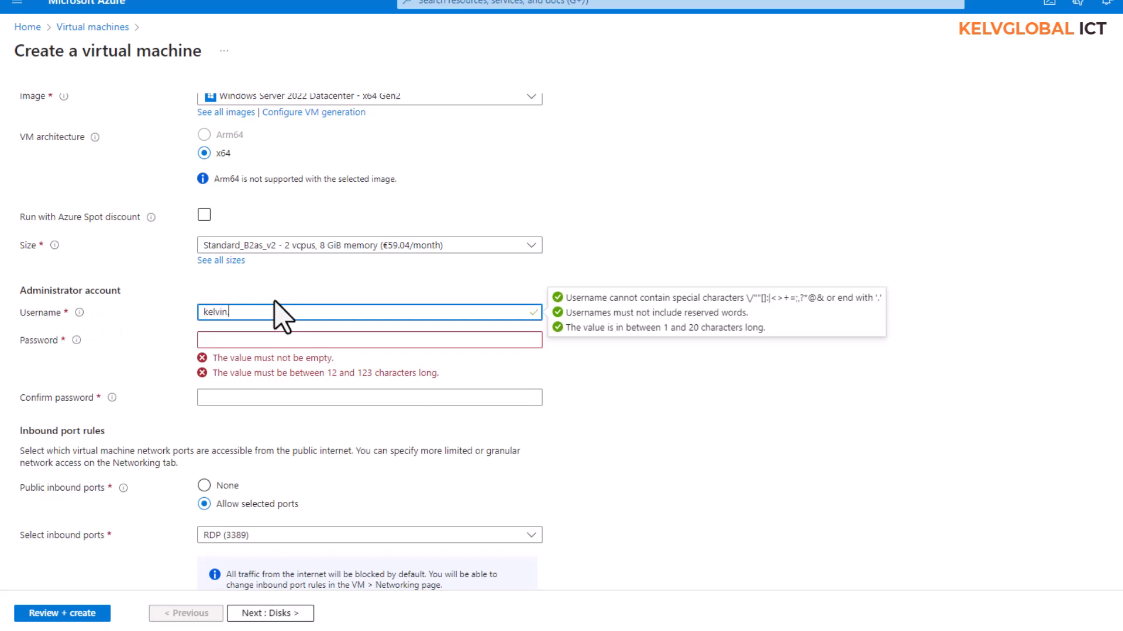
click(263, 341)
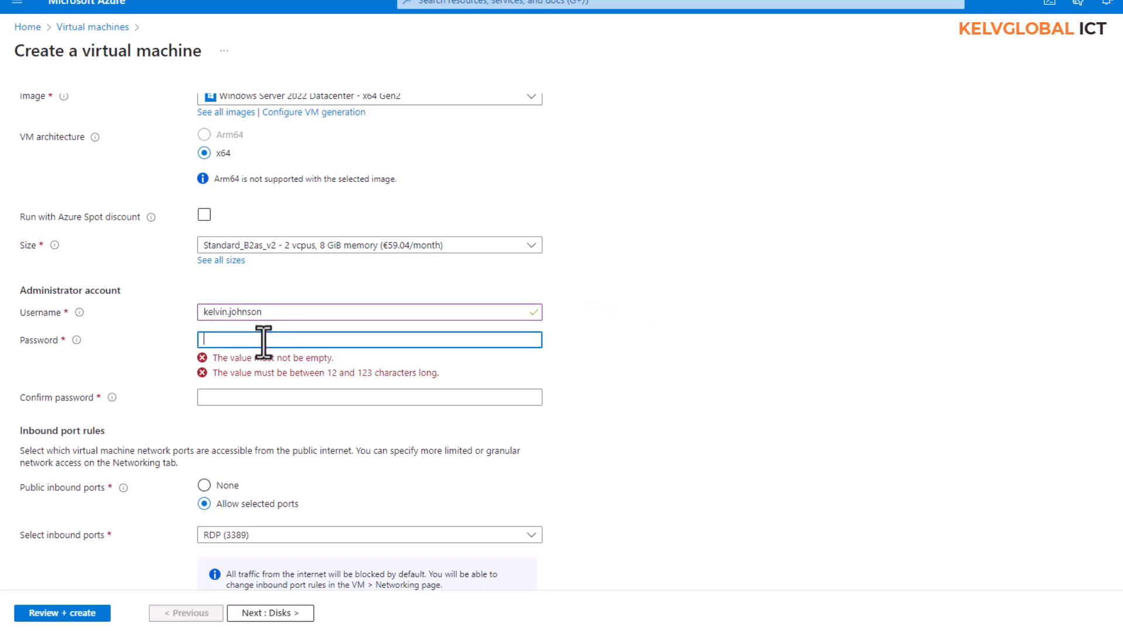
text(••••••)
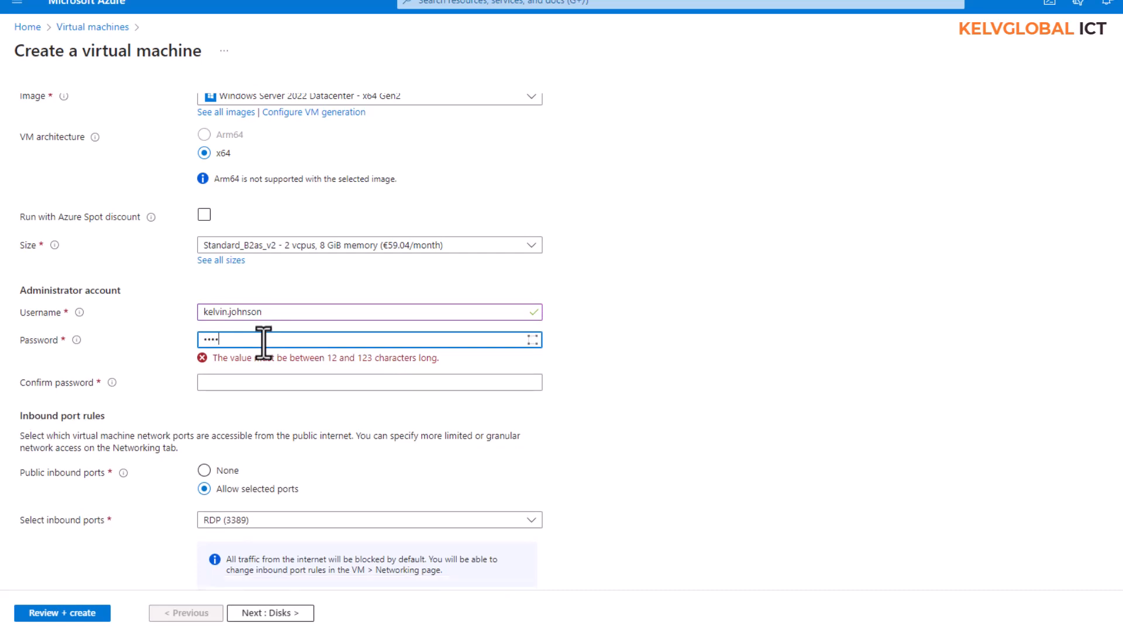
text(•••••)
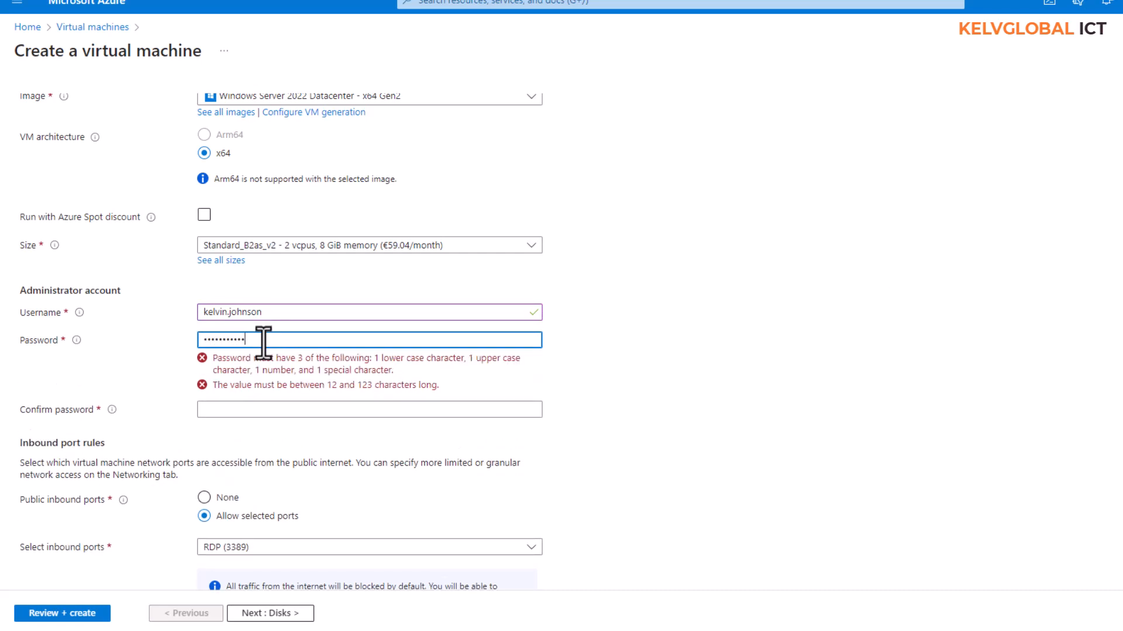
text(••)
click(250, 367)
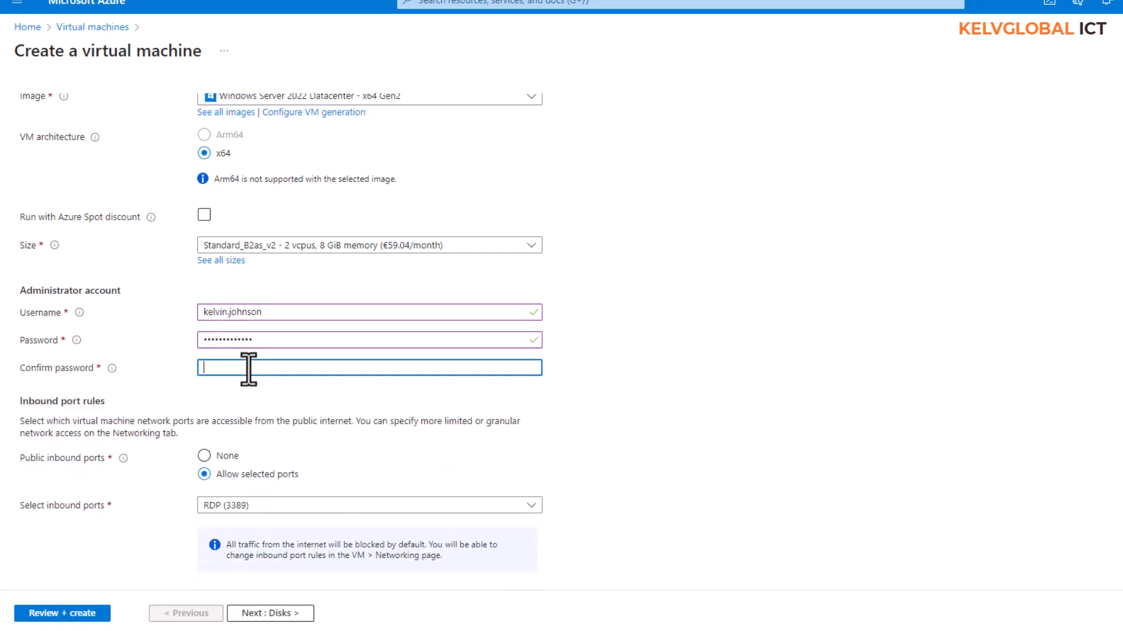
text(•••••••••••)
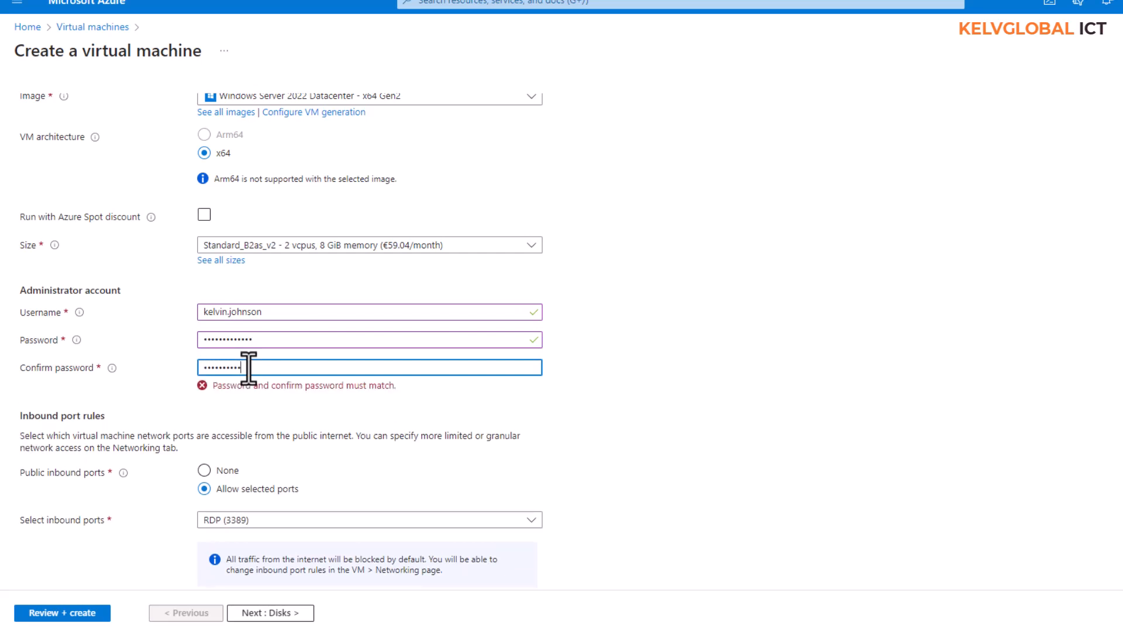
text(••)
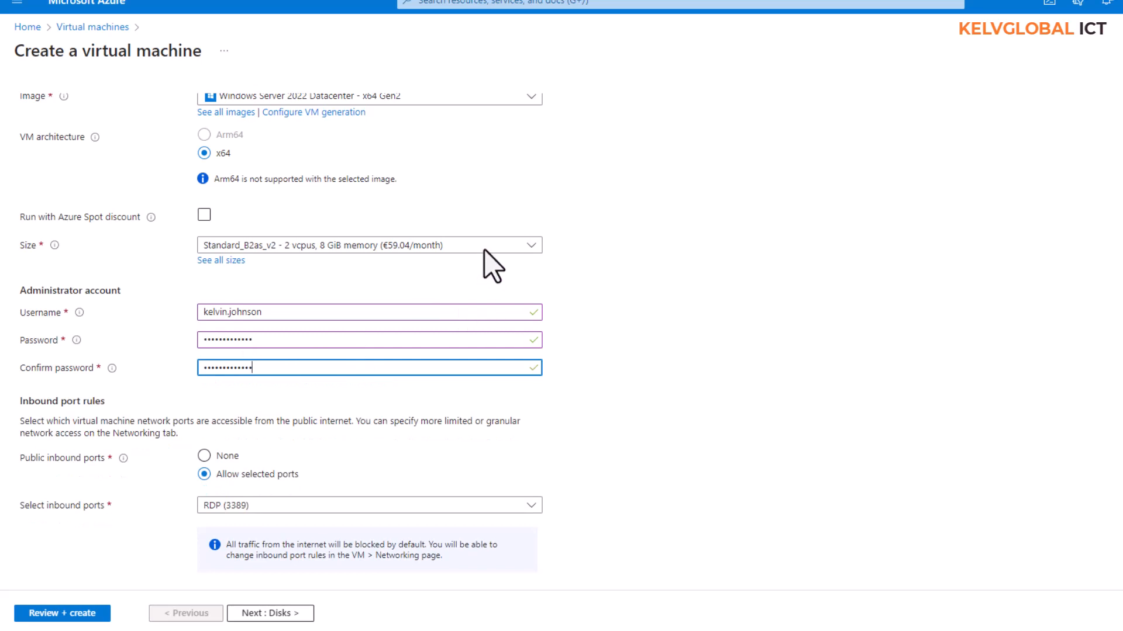
Allow inbound HTTP (80) alongside RDP (3389).
scroll(476, 275, down, 2)
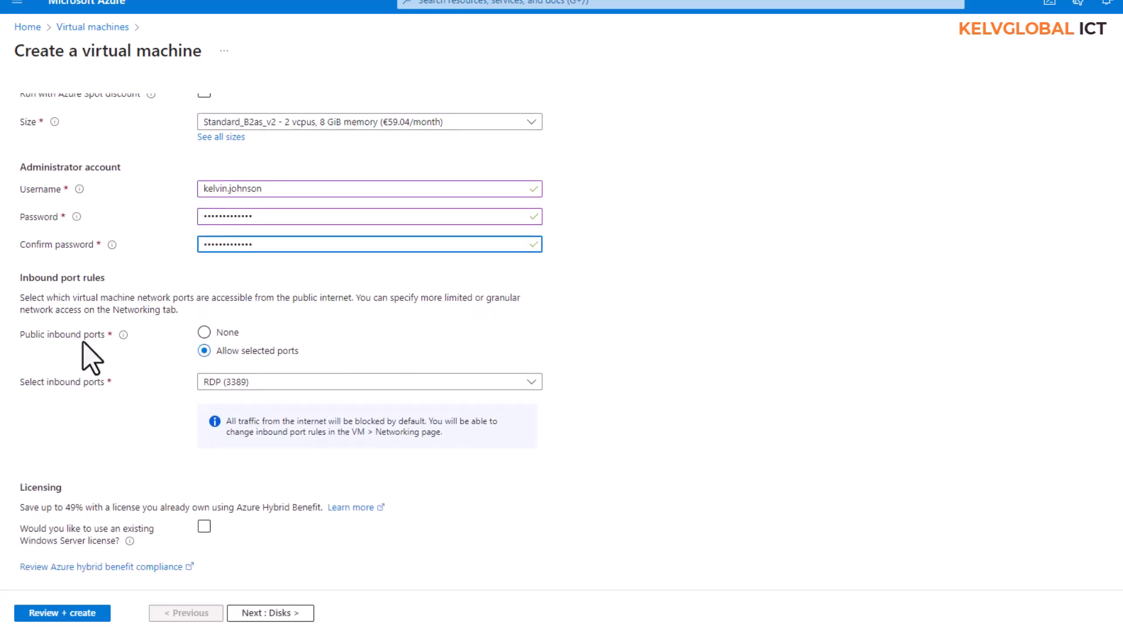
click(233, 381)
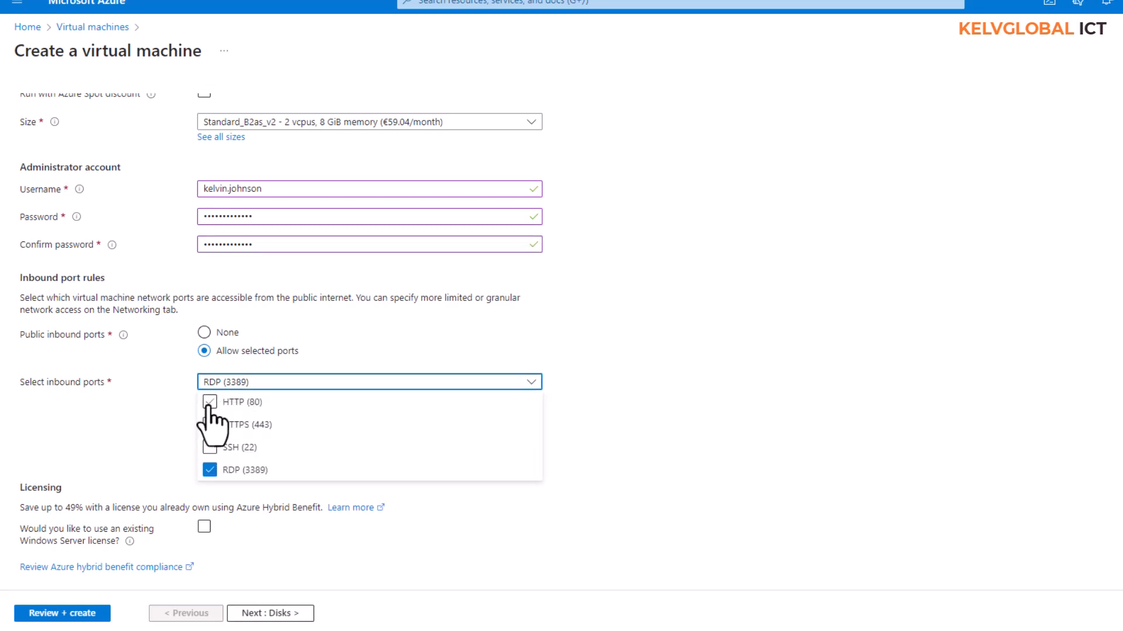
click(210, 402)
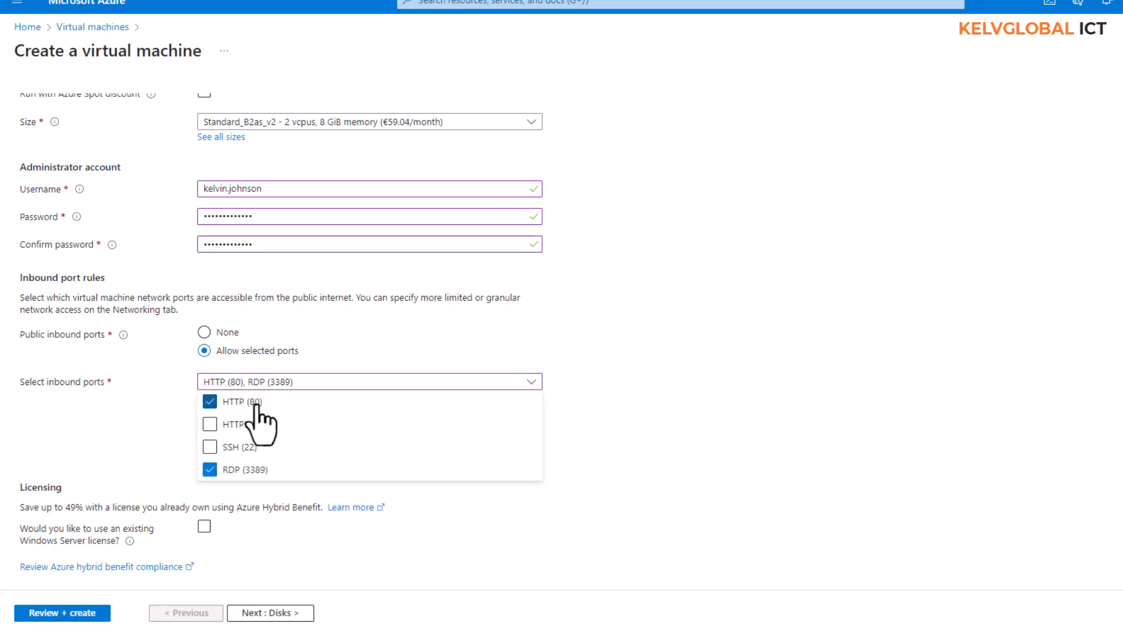
click(634, 367)
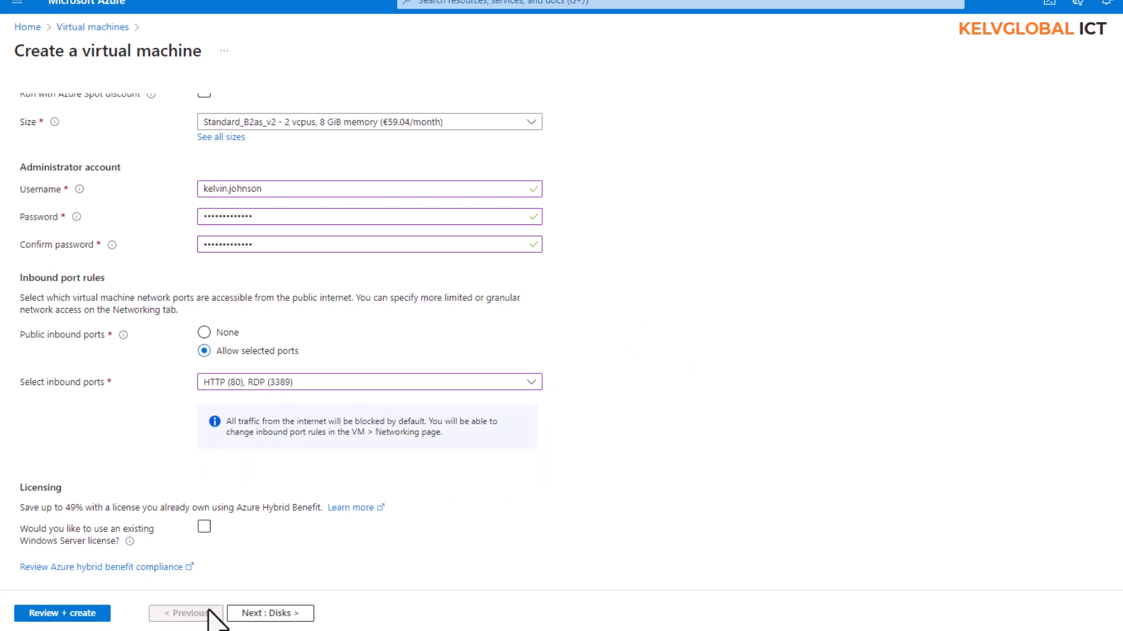
Use a Standard SSD (locally-redundant storage) OS disk, keeping Delete with VM enabled.
click(254, 613)
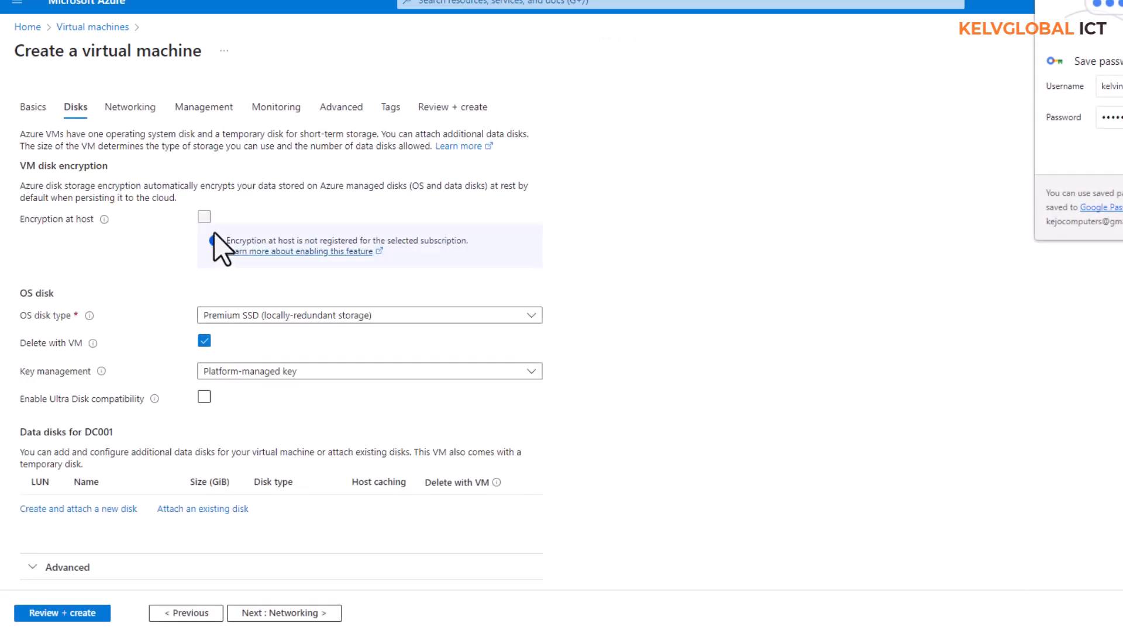
click(1121, 152)
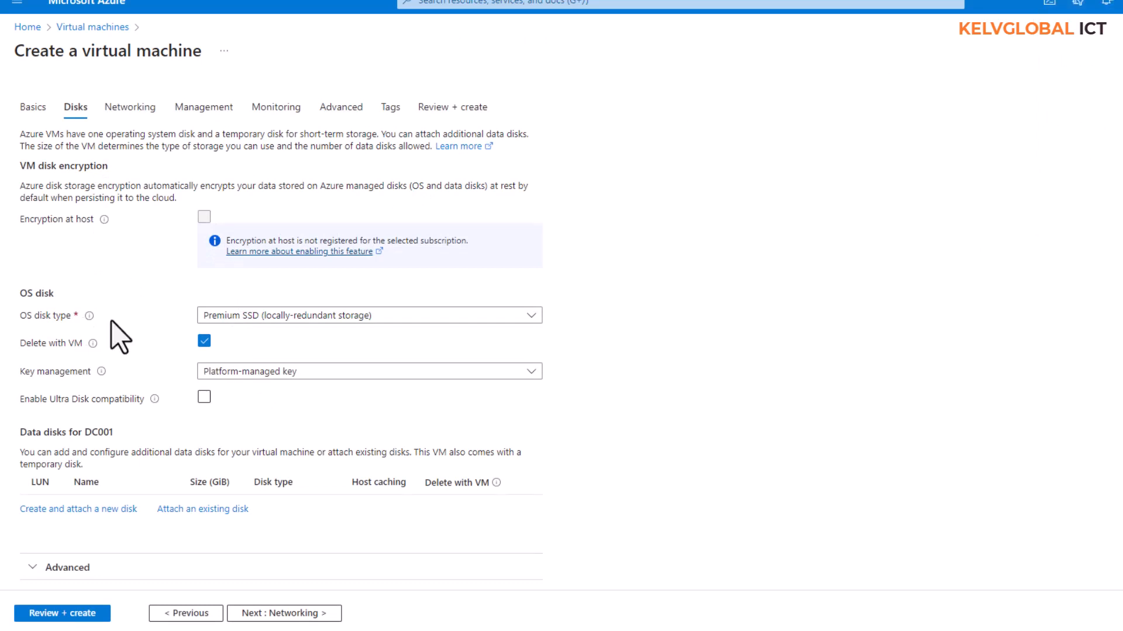
click(303, 319)
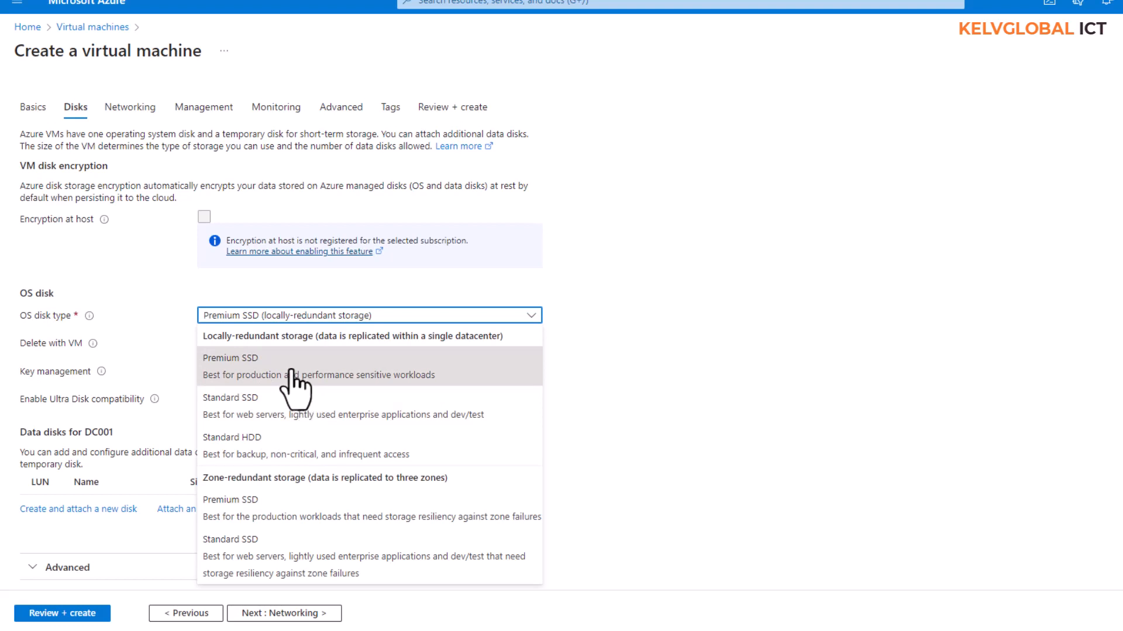
click(255, 411)
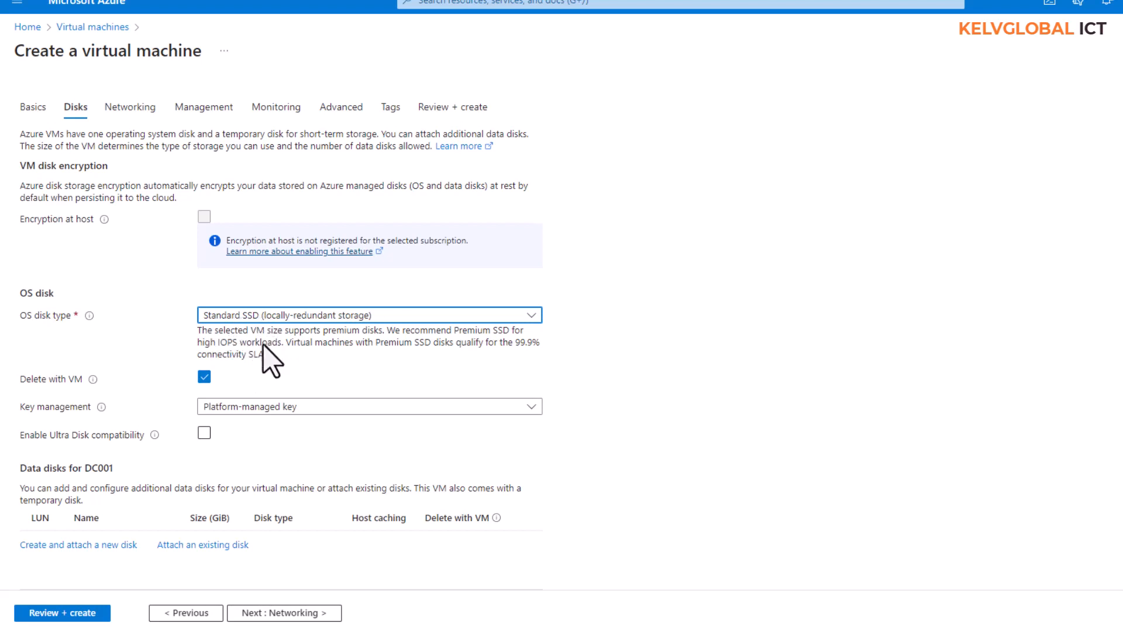
scroll(245, 345, down, 1)
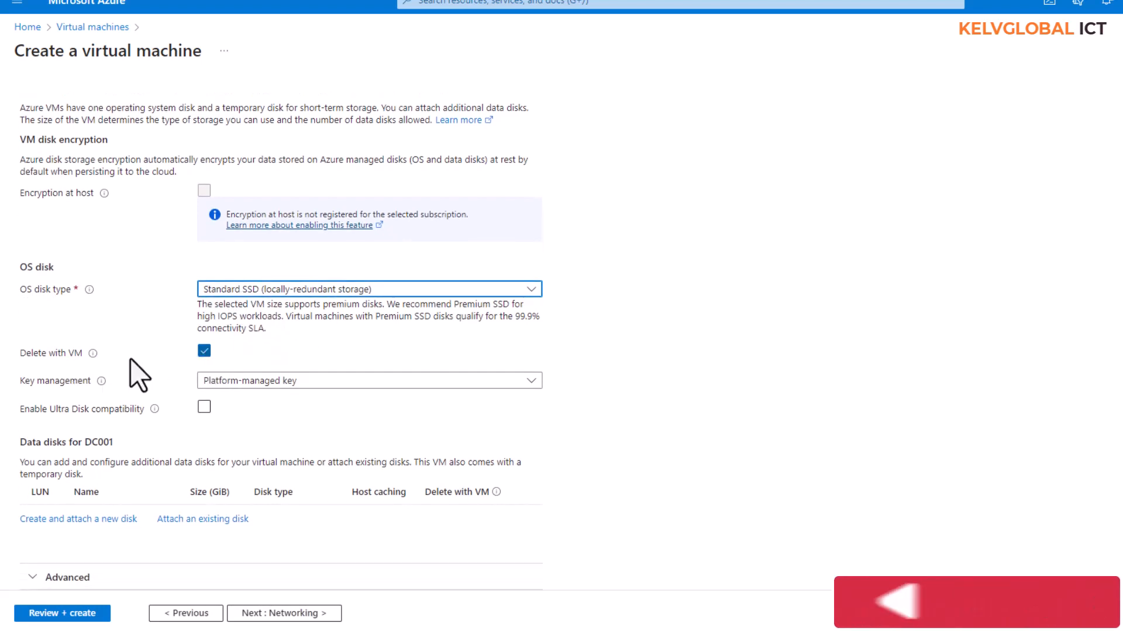
click(93, 354)
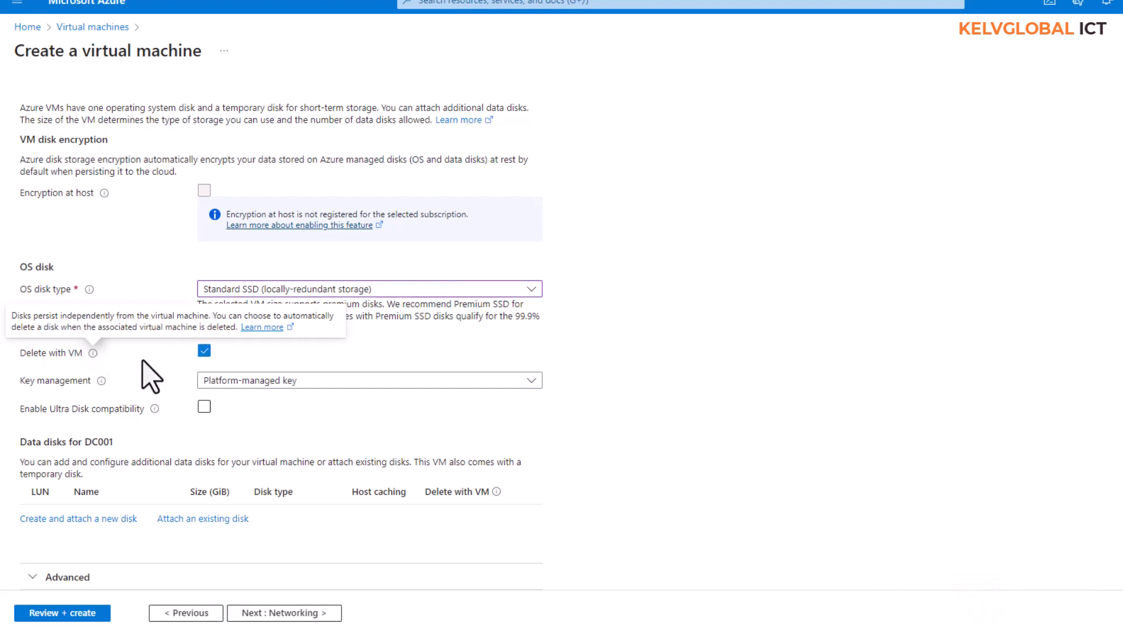
click(602, 273)
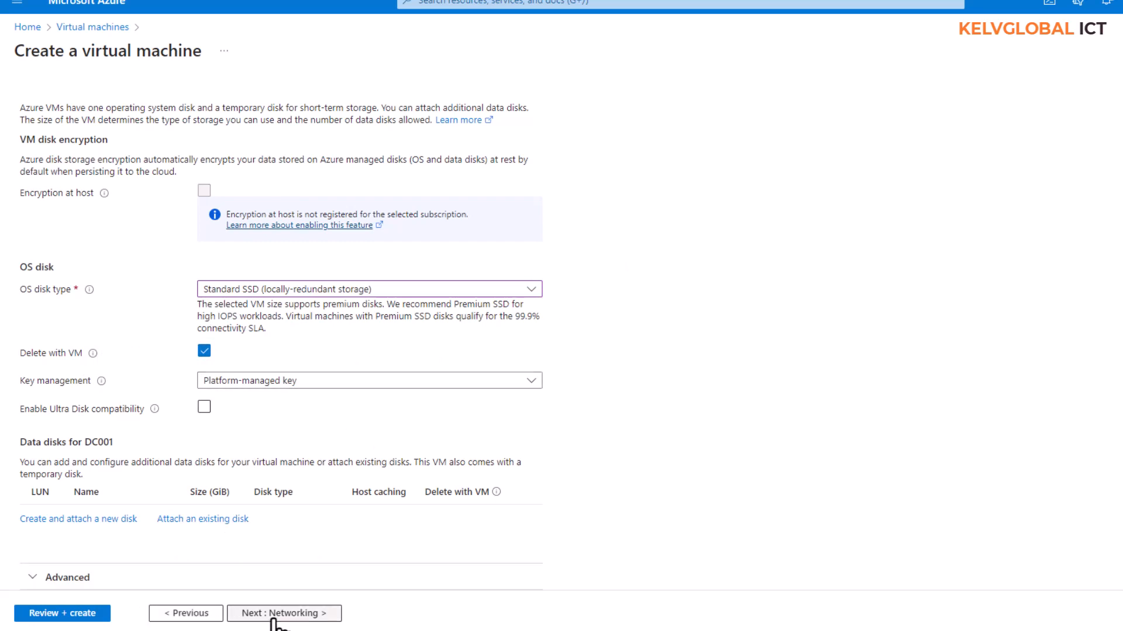
click(290, 613)
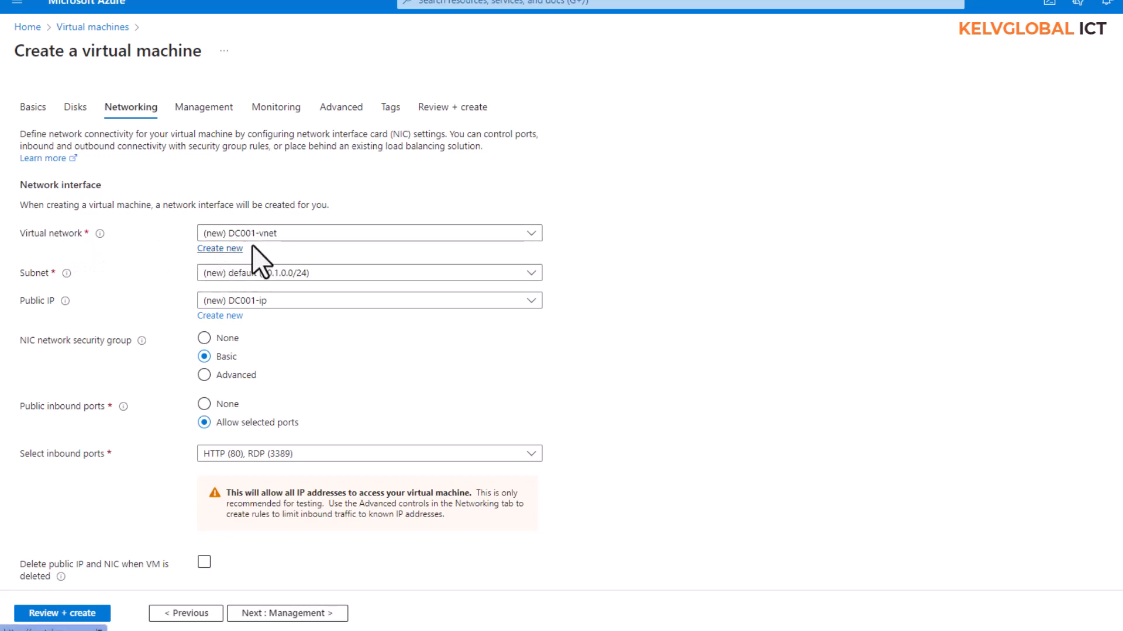
Keep the new DC001-vnet virtual network and DC001-ip public IP, then continue to Management.
click(280, 236)
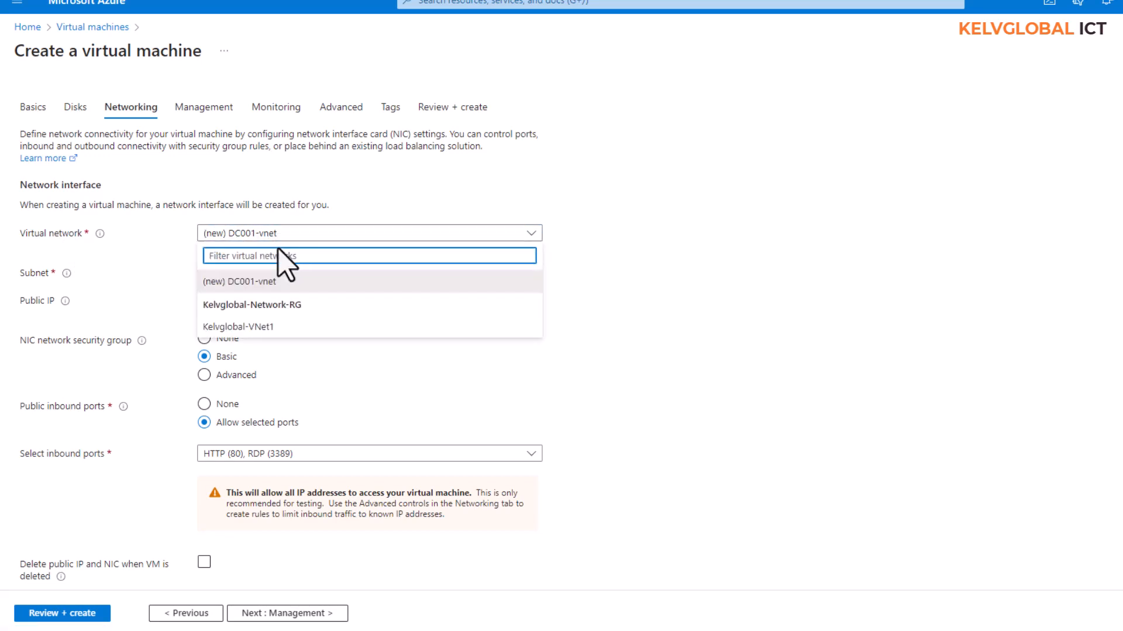
click(245, 290)
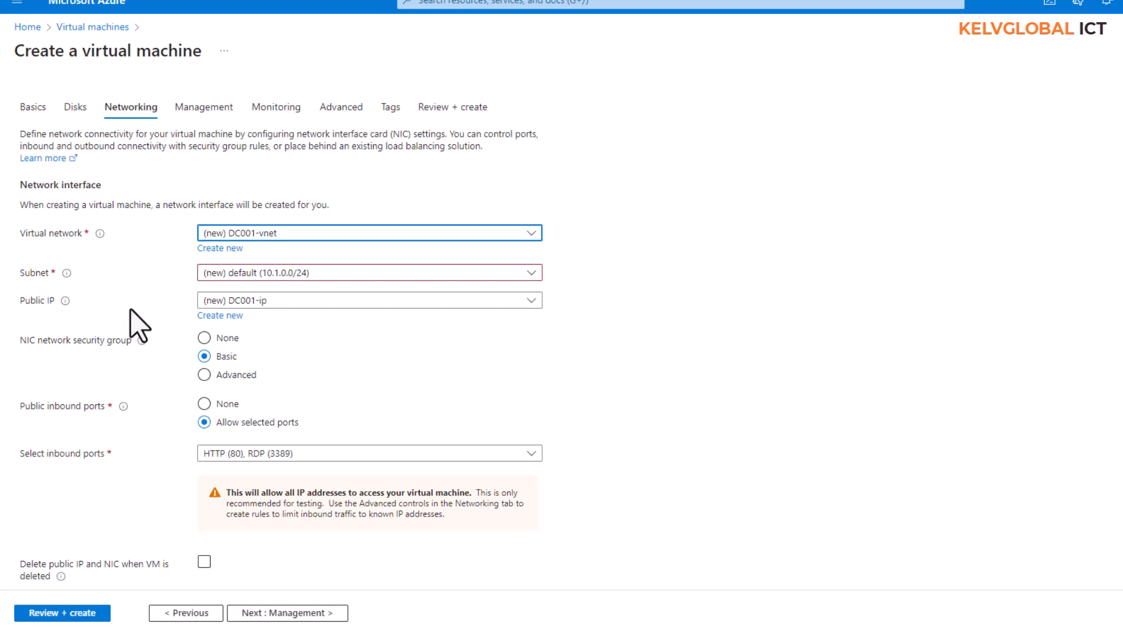
click(271, 300)
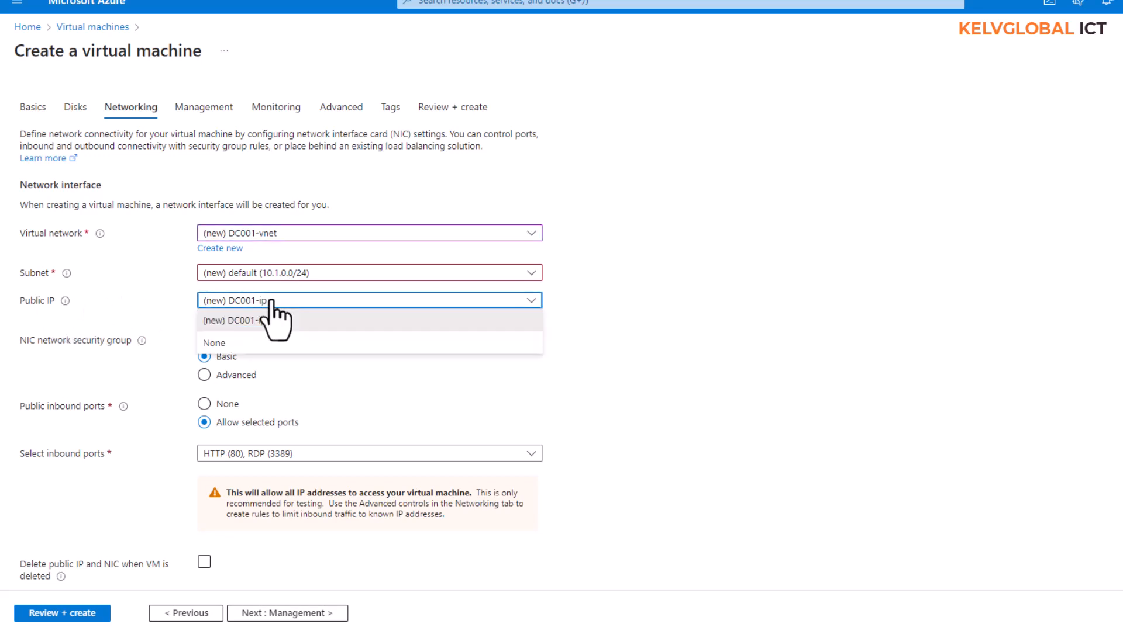
click(238, 320)
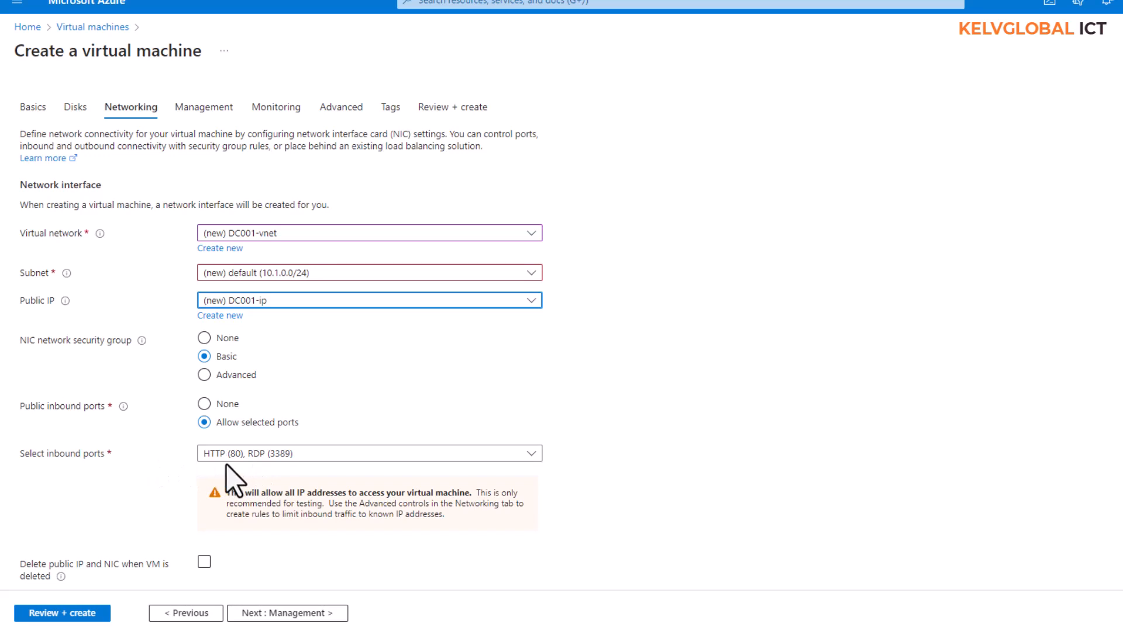
click(269, 613)
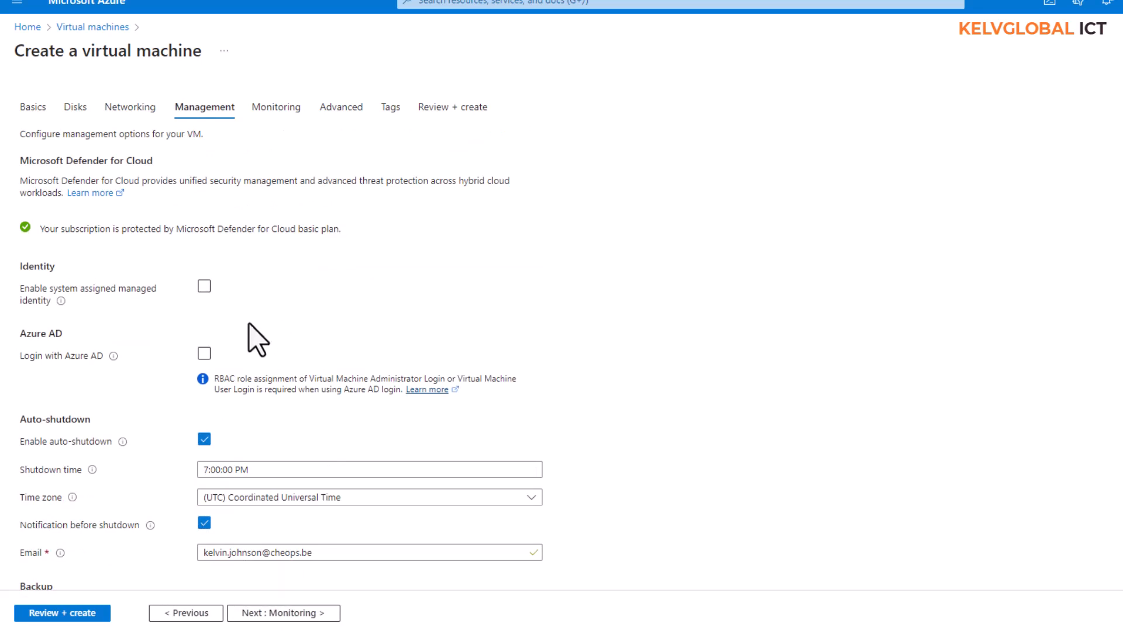
Confirm auto-shutdown stays at 7:00:00 PM and continue to Monitoring.
scroll(248, 324, down, 3)
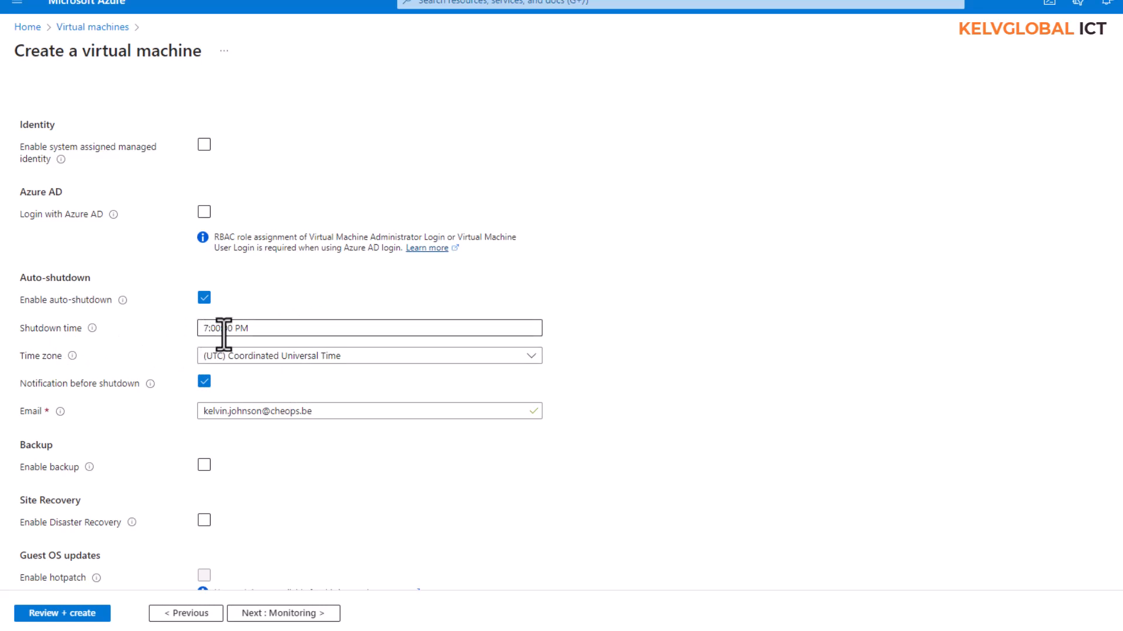
click(259, 331)
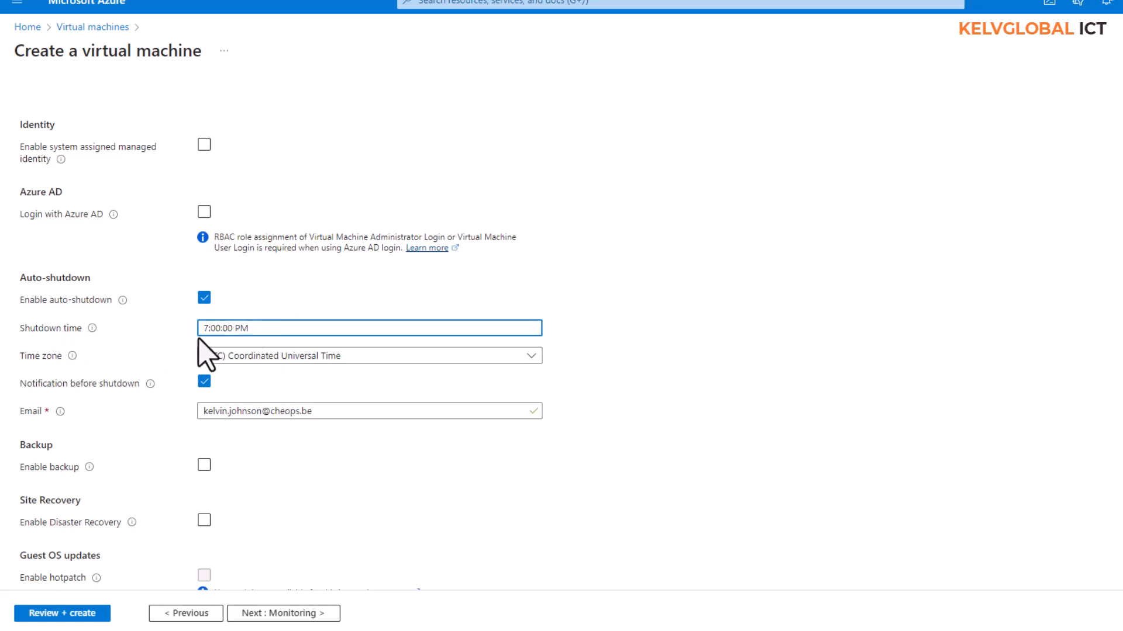
drag(207, 333, 200, 333)
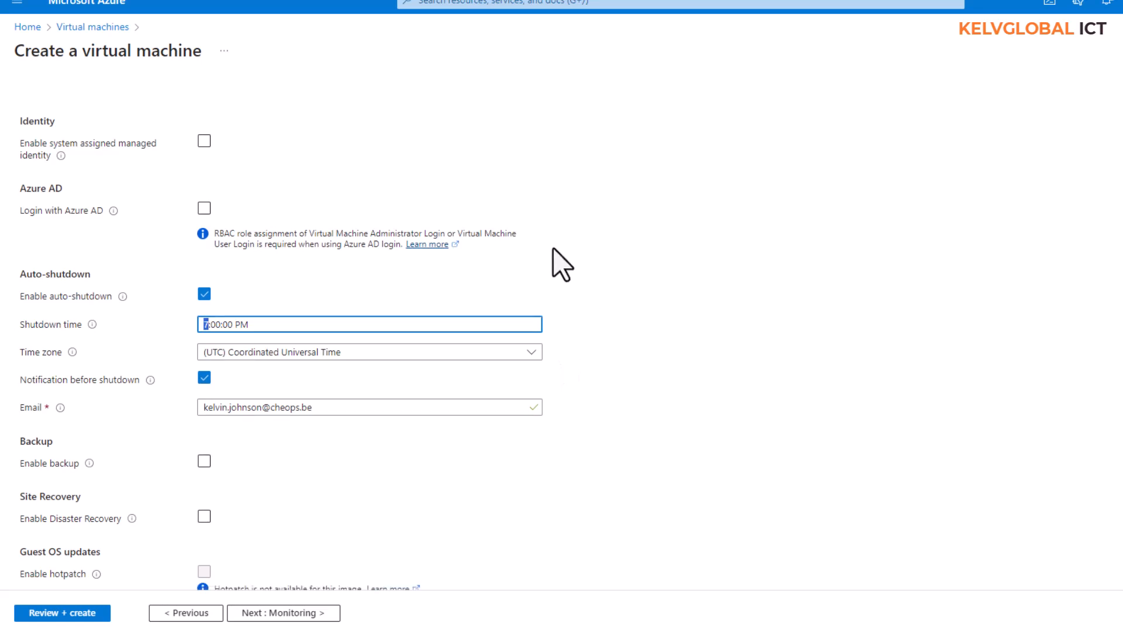
scroll(553, 266, down, 1)
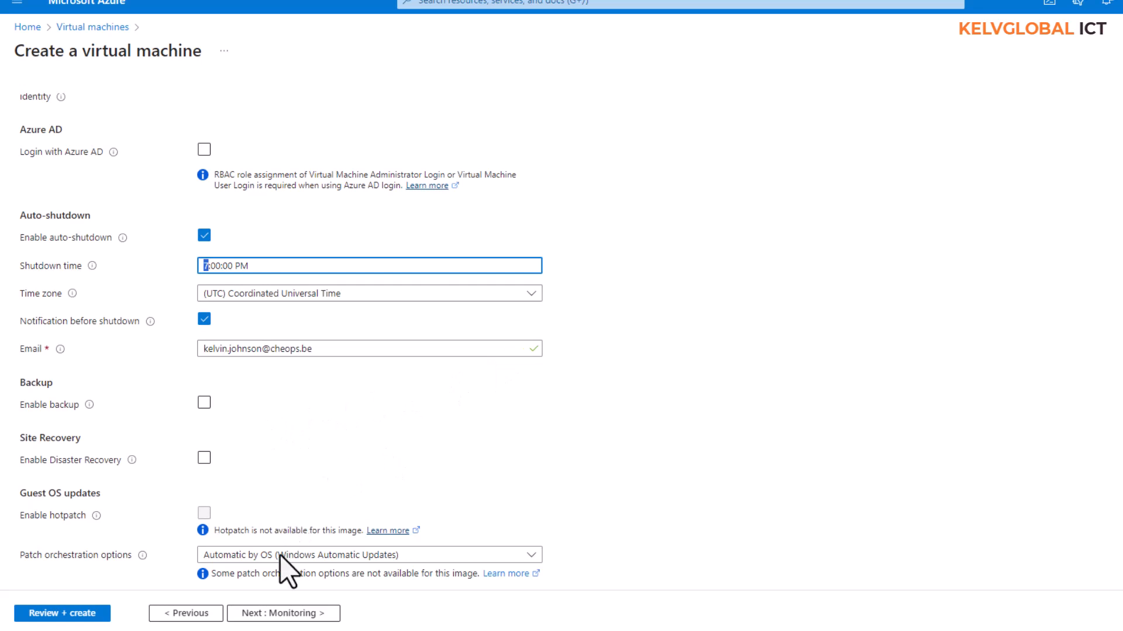
click(273, 612)
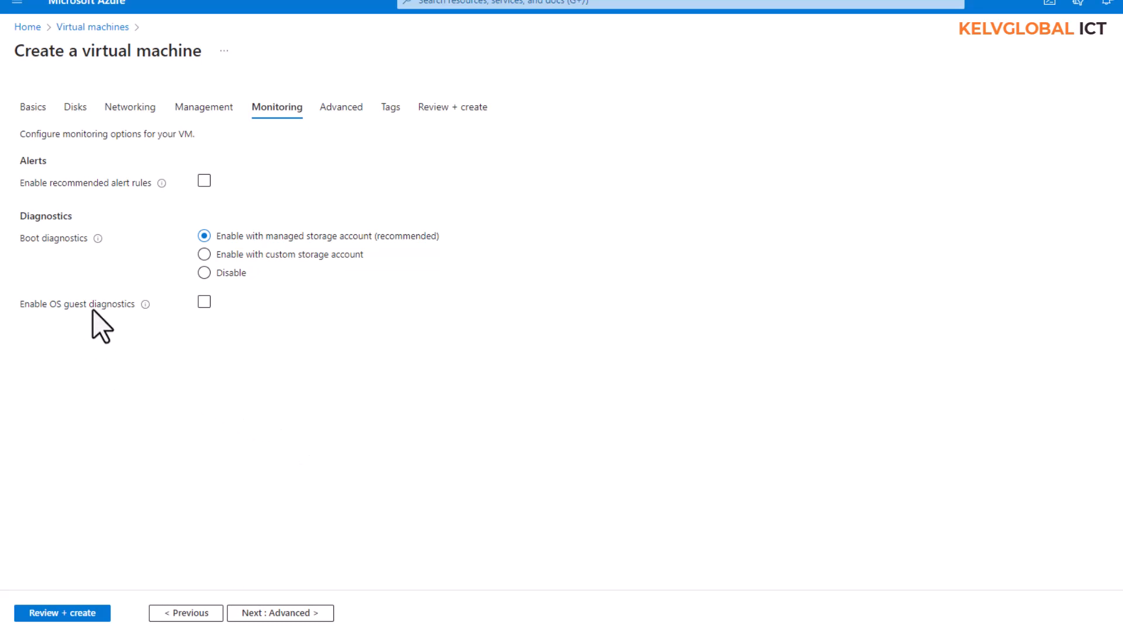
Pass through the Advanced and Tags tabs unchanged on the way to Review + create.
click(272, 614)
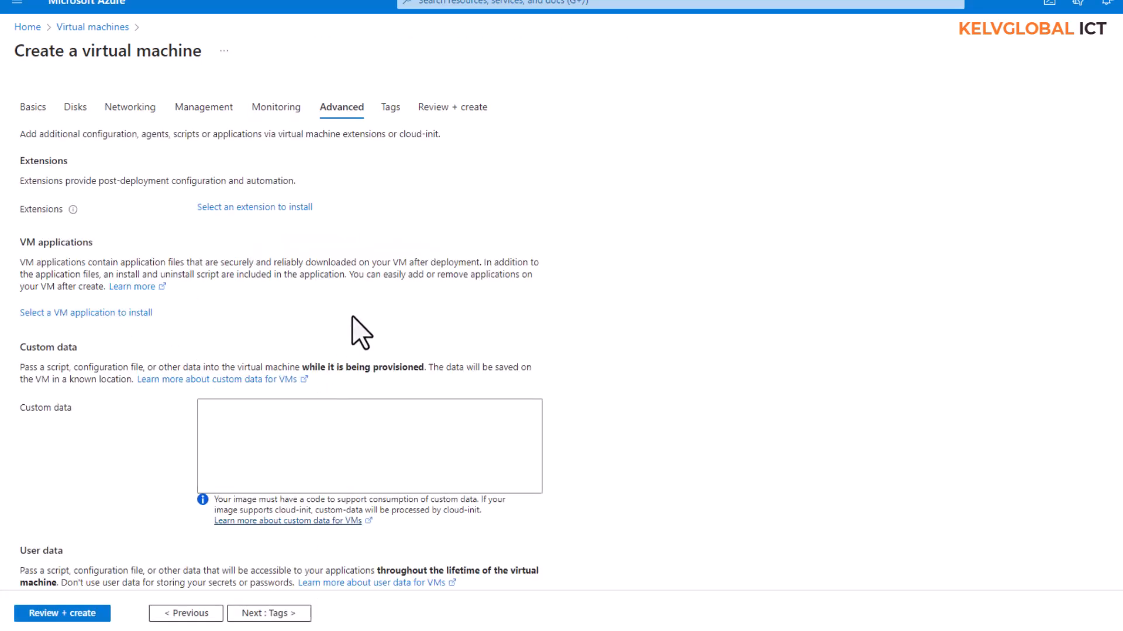
scroll(352, 317, down, 3)
scroll(329, 389, down, 4)
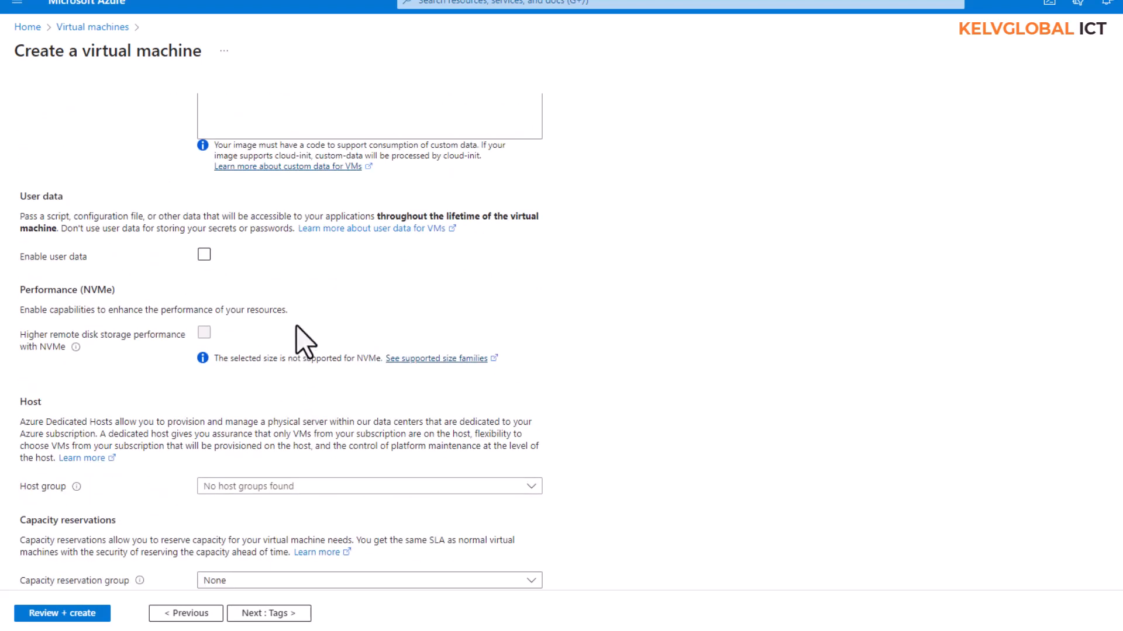
scroll(296, 326, down, 2)
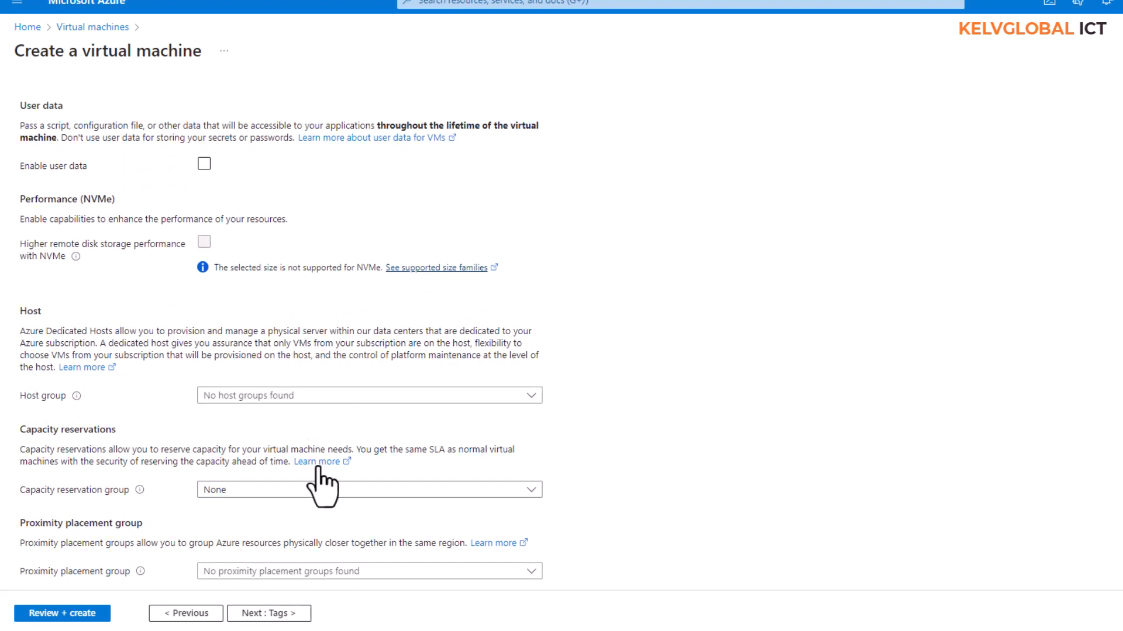
click(276, 613)
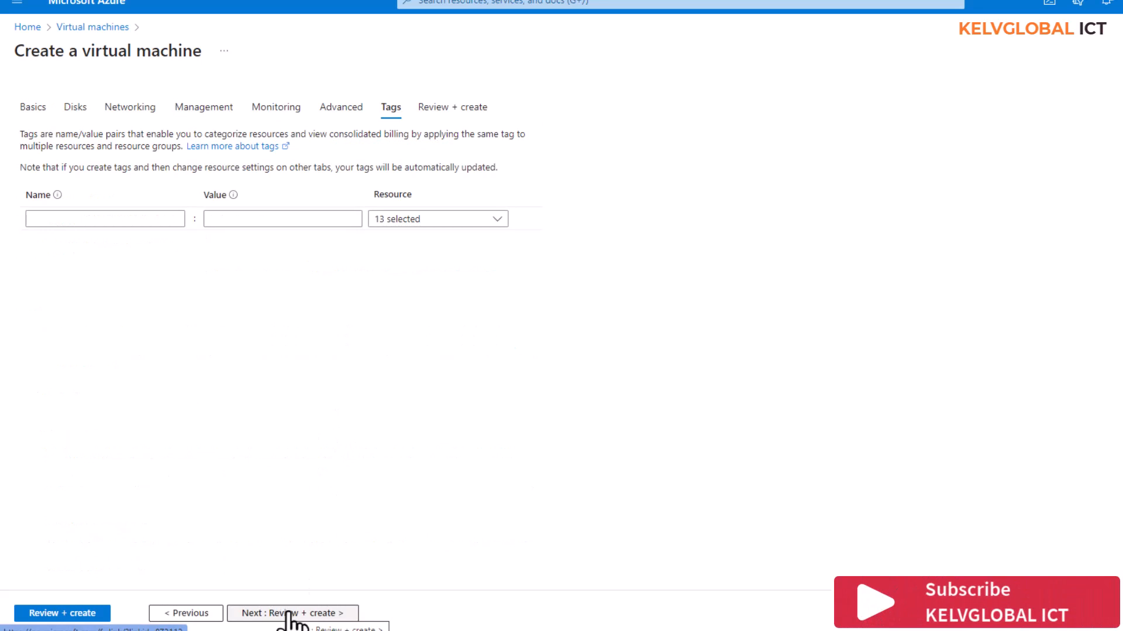
click(291, 613)
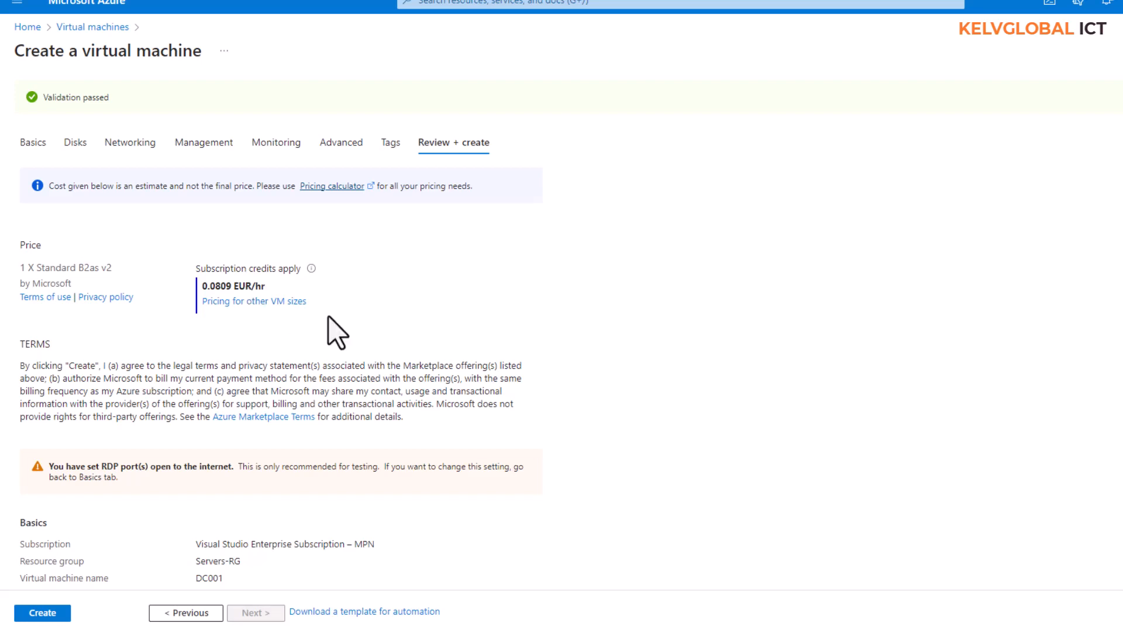
Create the DC001 Windows Server 2022 VM and open its overview once deployment completes.
click(43, 615)
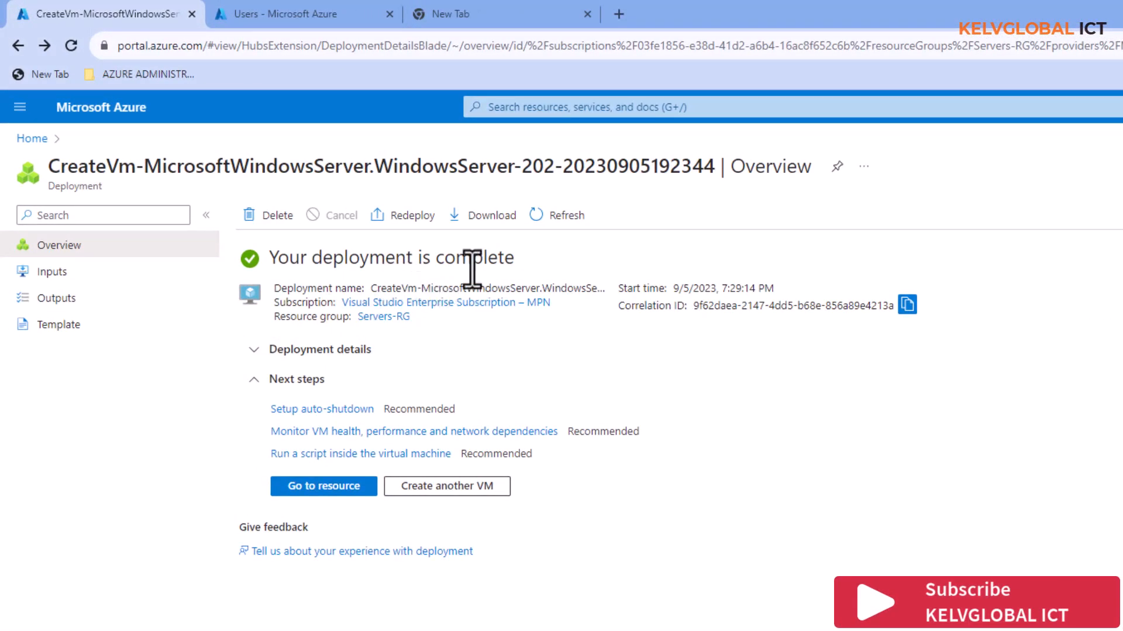
click(337, 491)
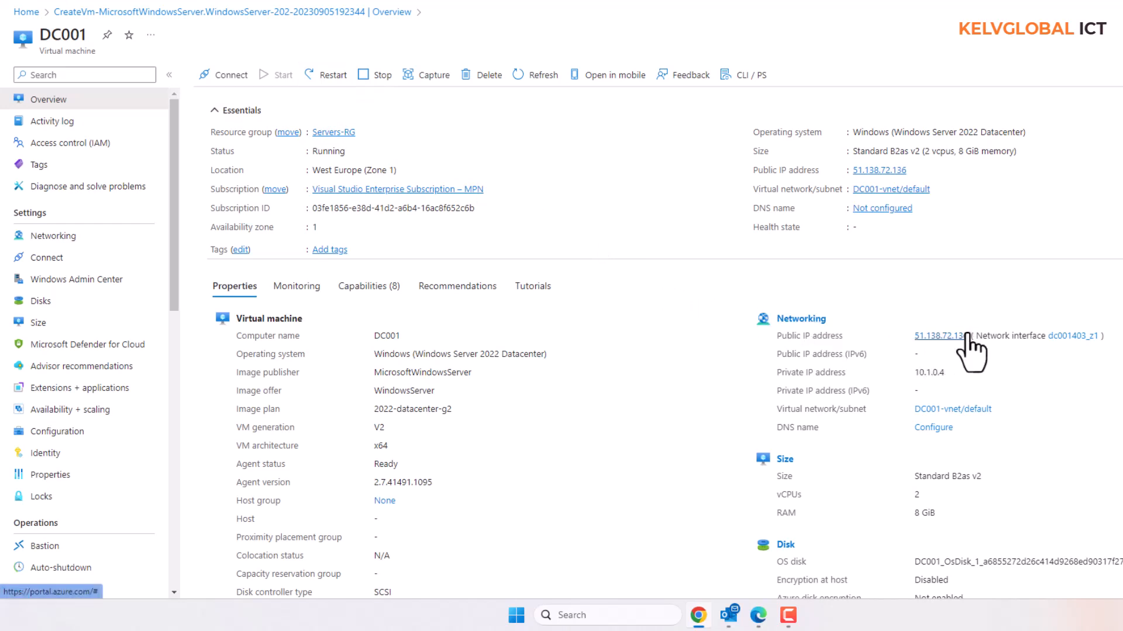
Copy the public IP 51.138.72.136 into Remote Desktop Connection and start connecting.
drag(968, 335, 903, 335)
key(ctrl+c)
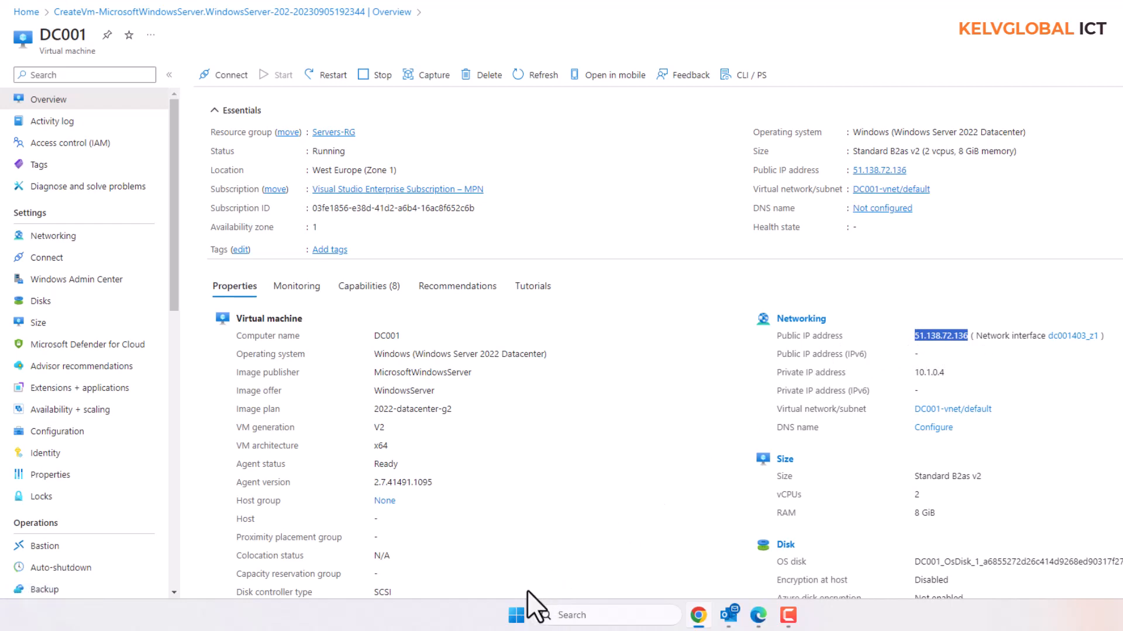
click(564, 613)
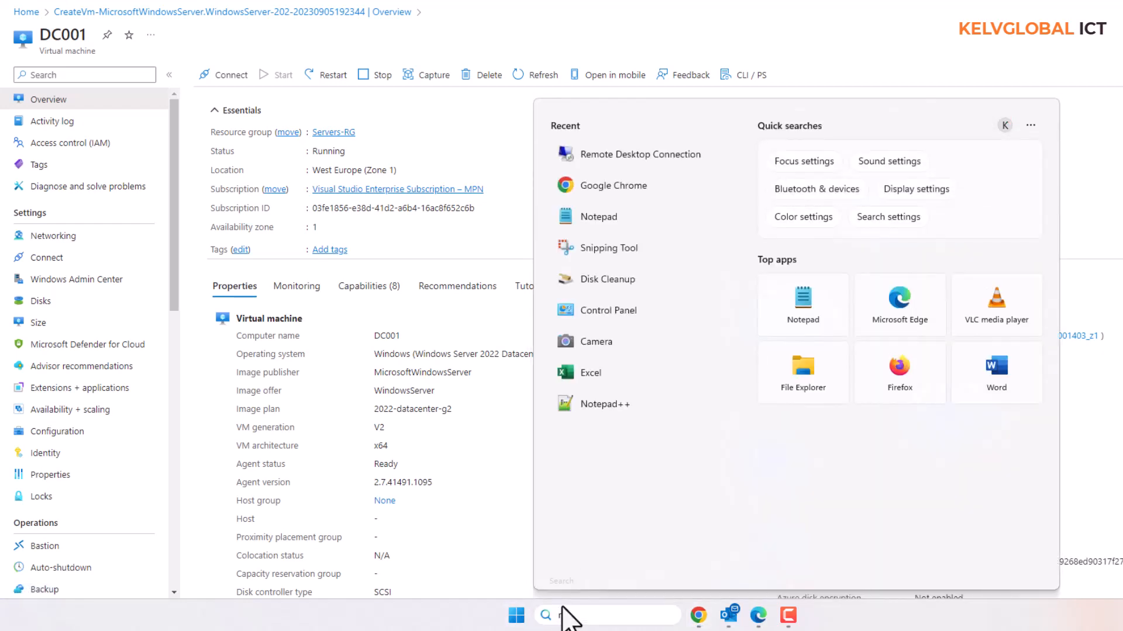
text(r)
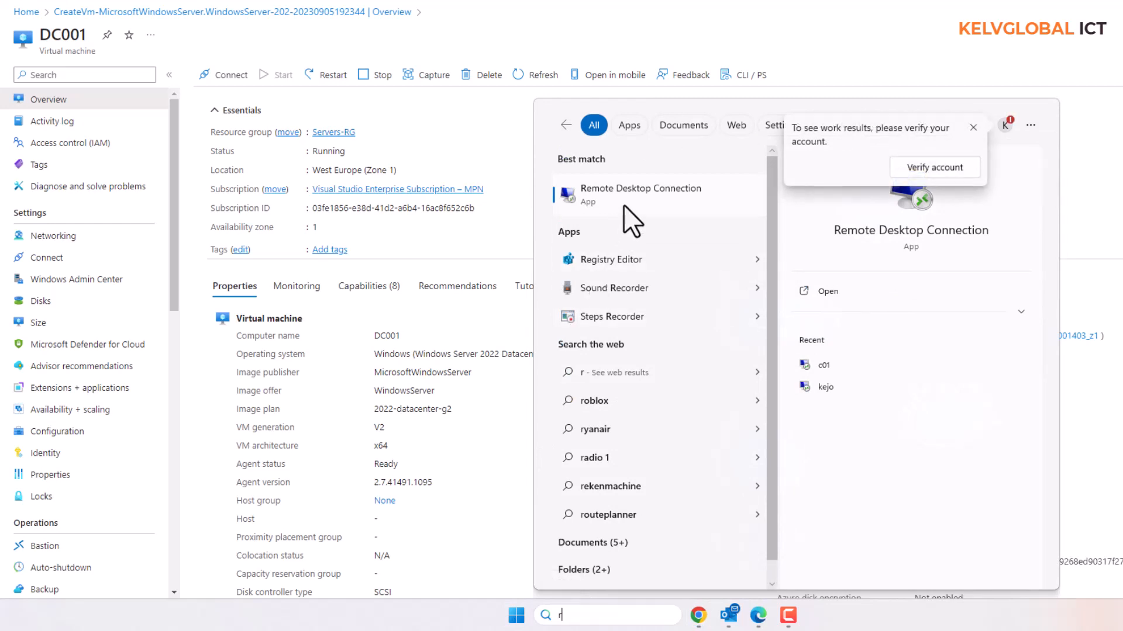
click(627, 196)
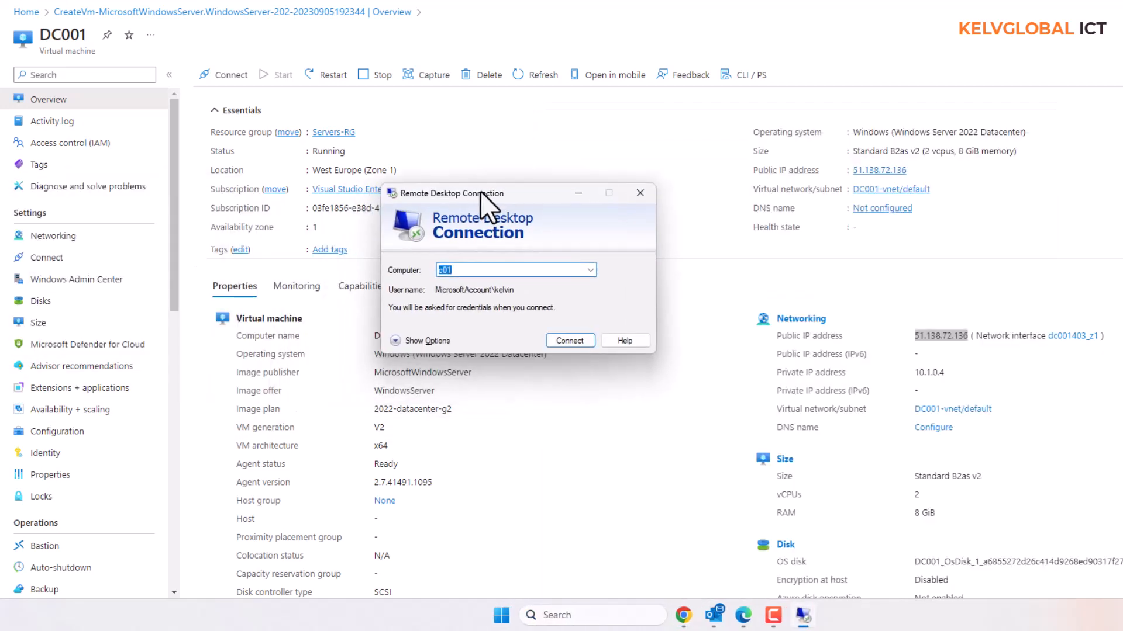
key(ctrl+v)
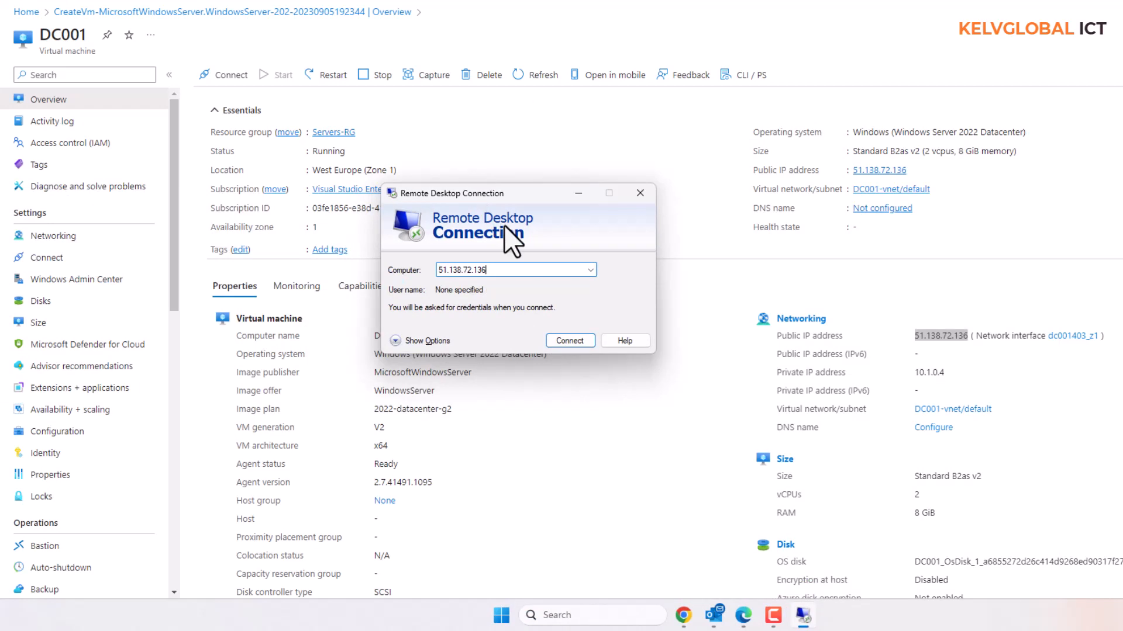
click(566, 342)
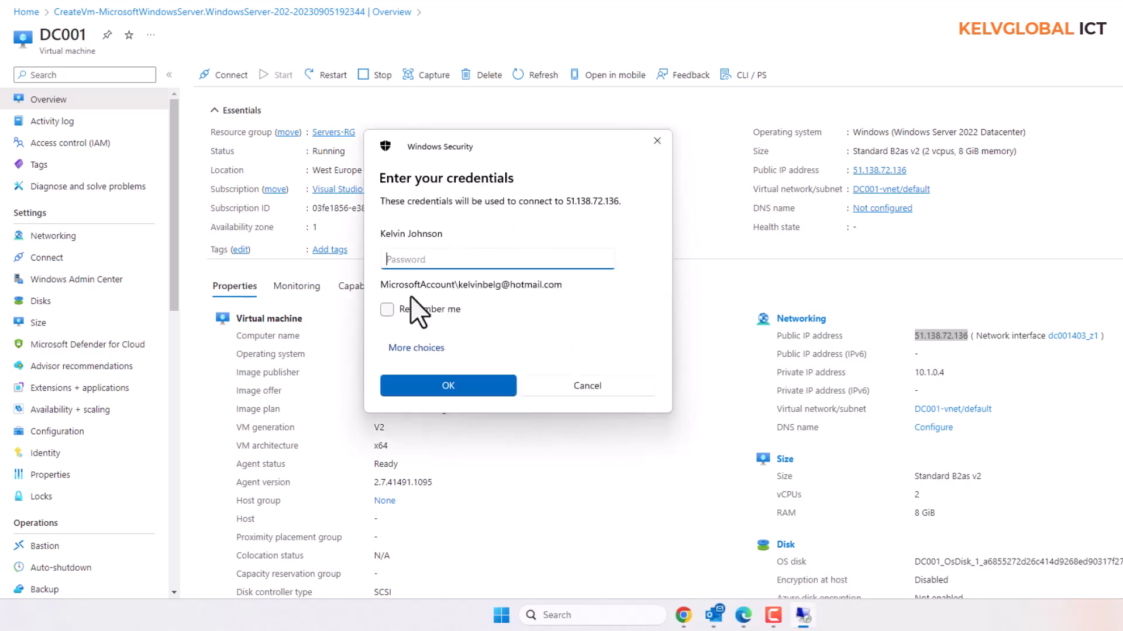
Sign in with the administrator account, remember the credentials, and permanently trust the VM's certificate.
click(417, 349)
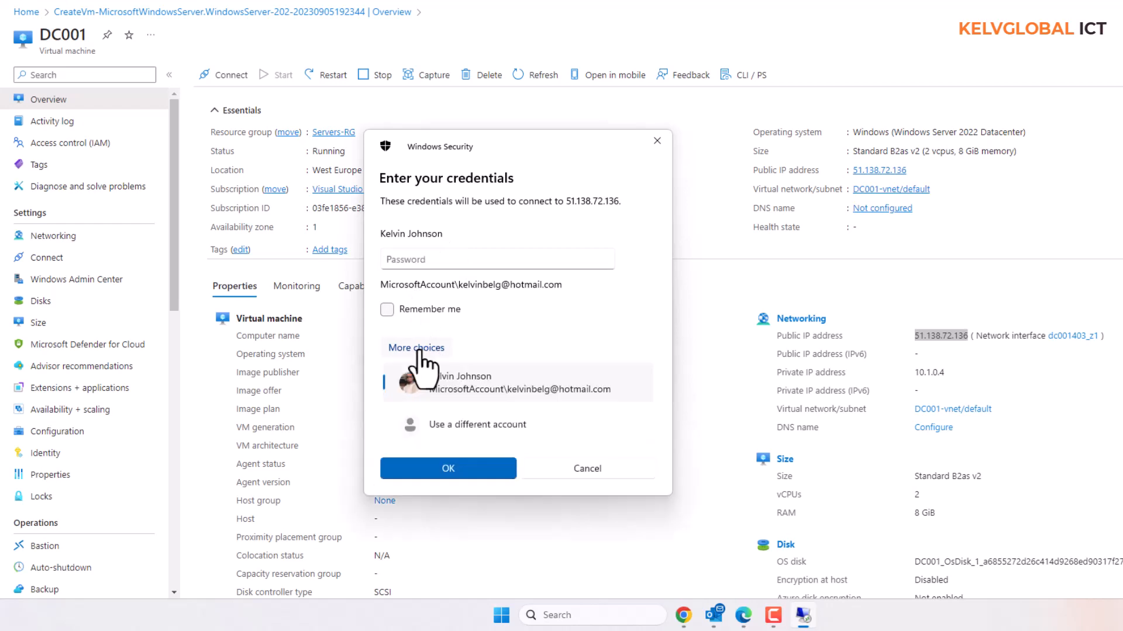
click(445, 424)
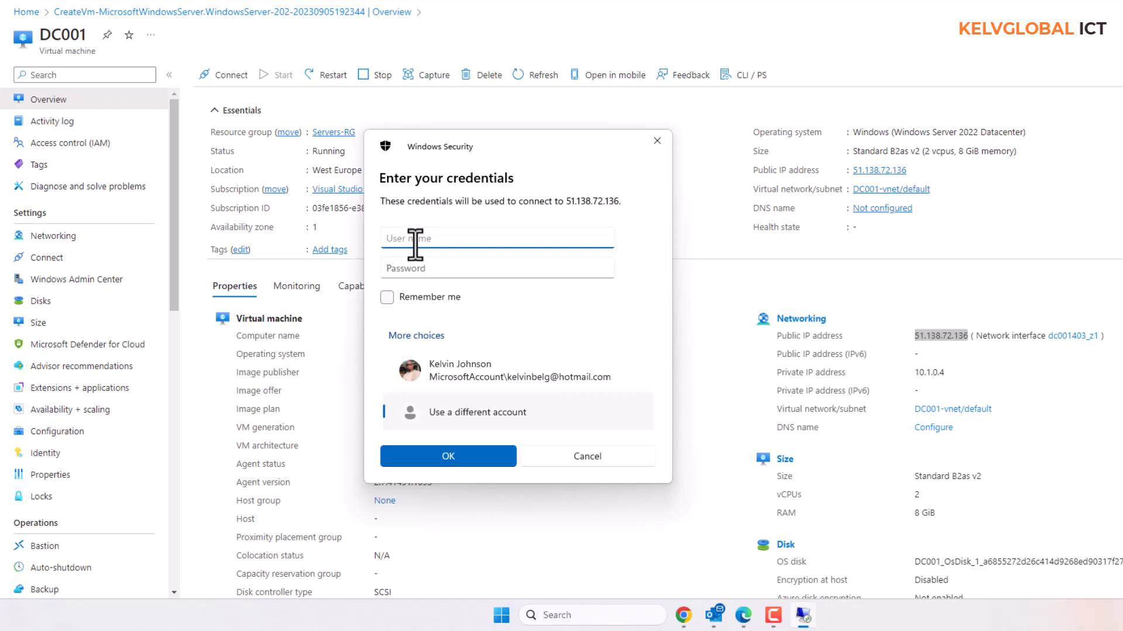
click(419, 268)
text(P)
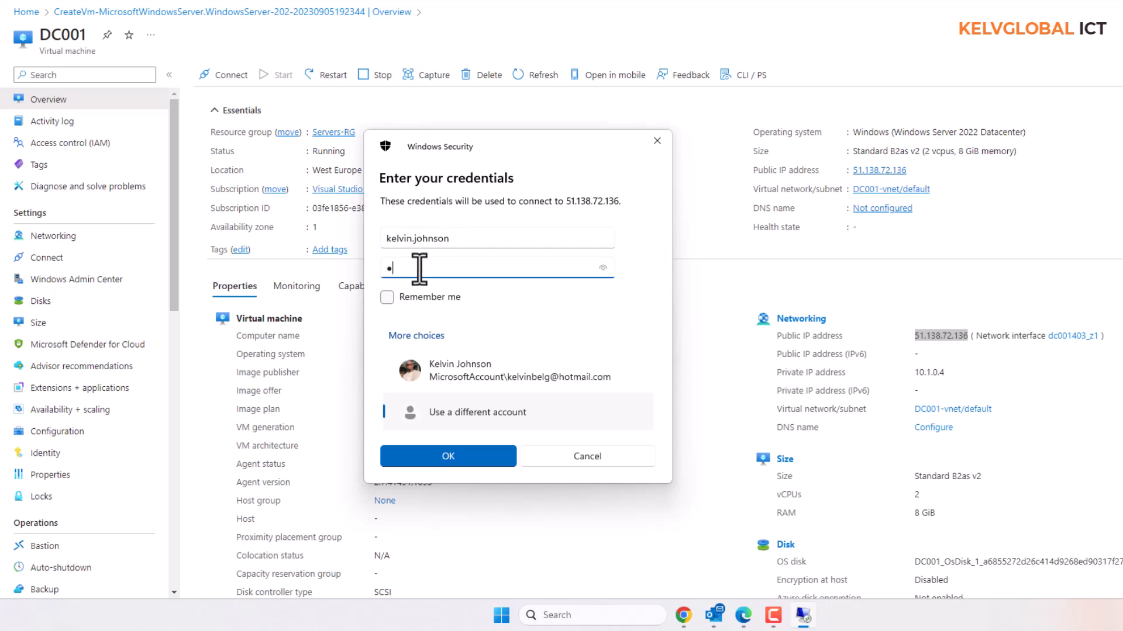
text(assword12345)
click(387, 298)
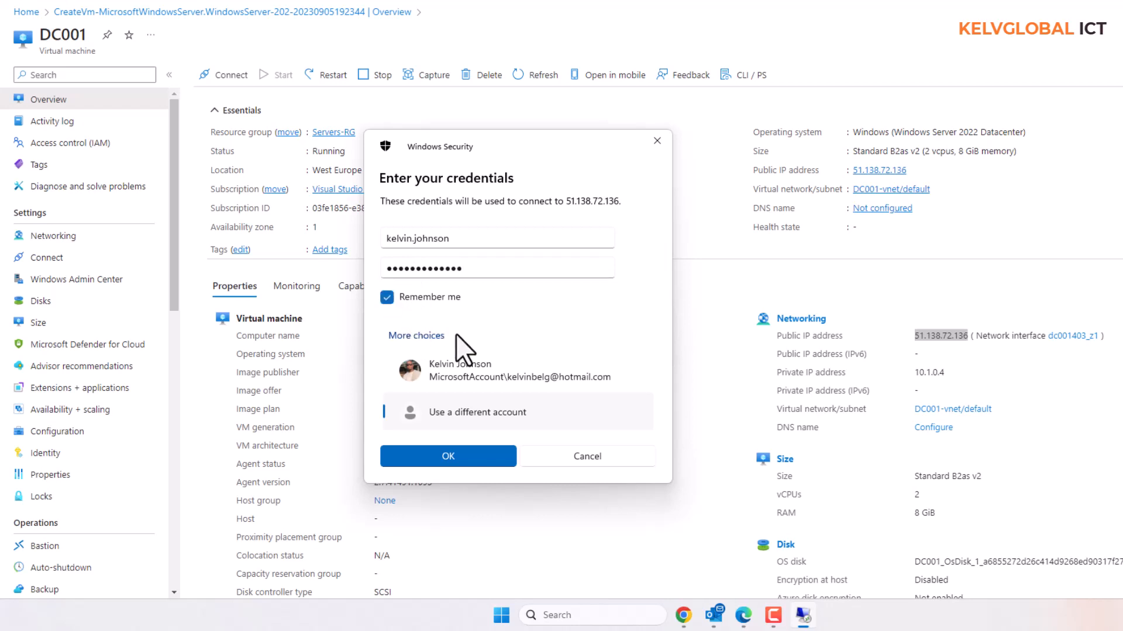
click(454, 456)
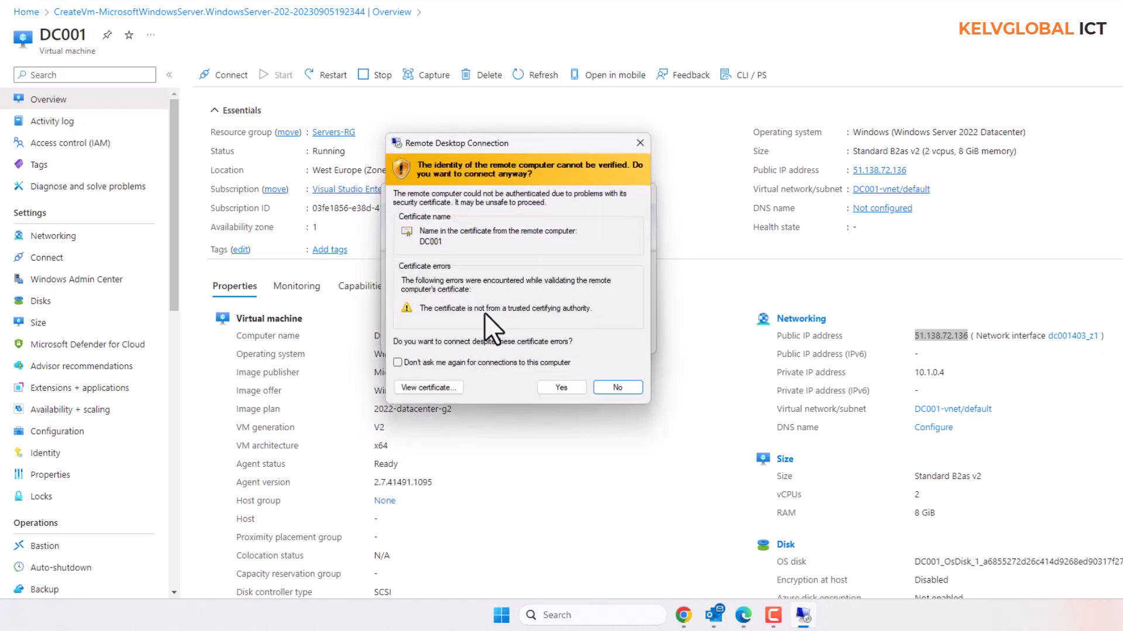
click(412, 360)
click(560, 387)
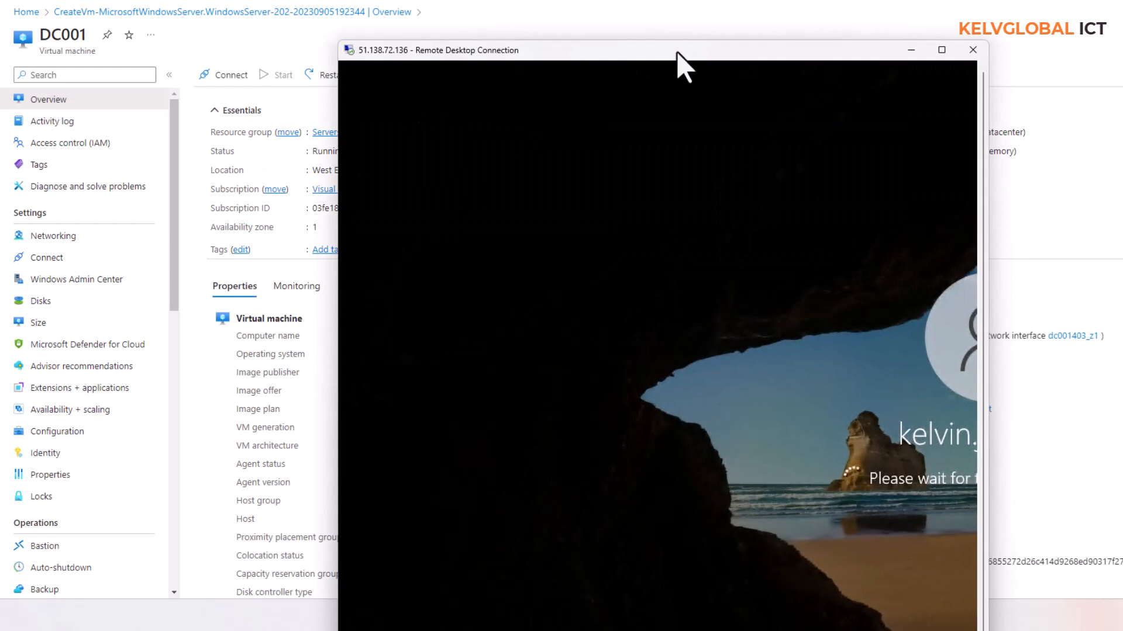
Maximize the DC001 session, dismiss the Azure Arc pop-up, and show Server Manager's Local Server page.
double_click(678, 51)
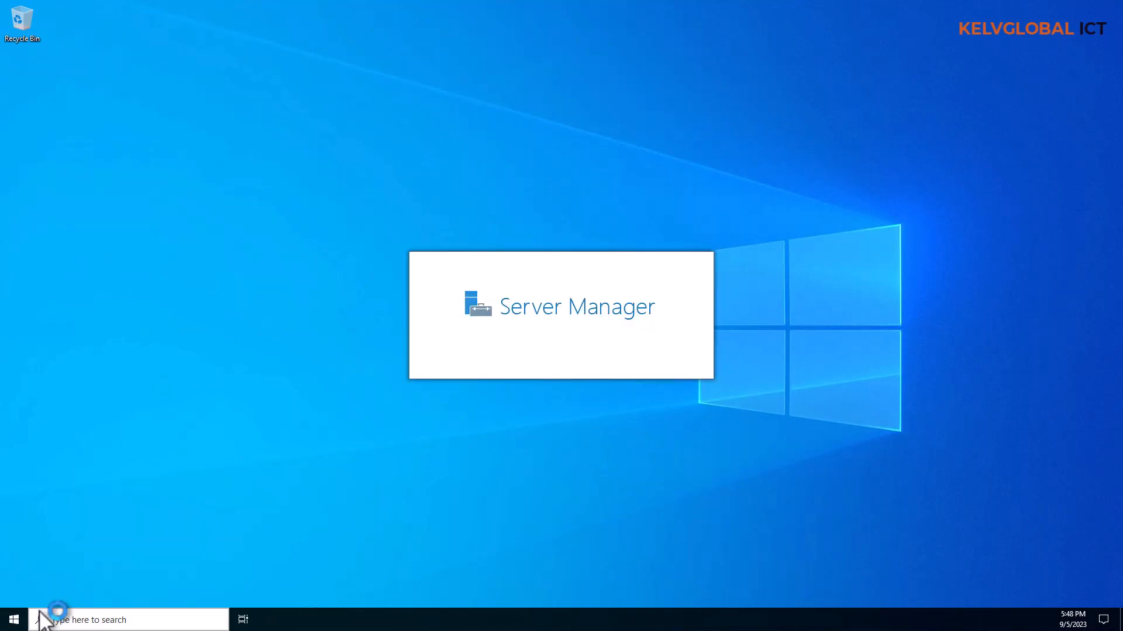
click(21, 623)
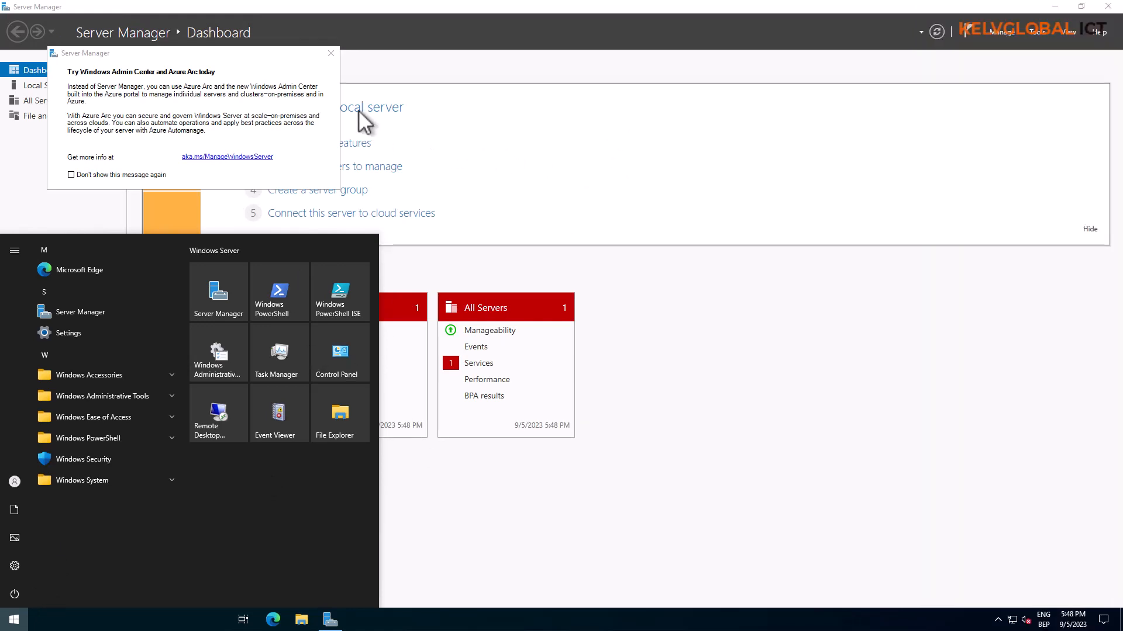
click(331, 53)
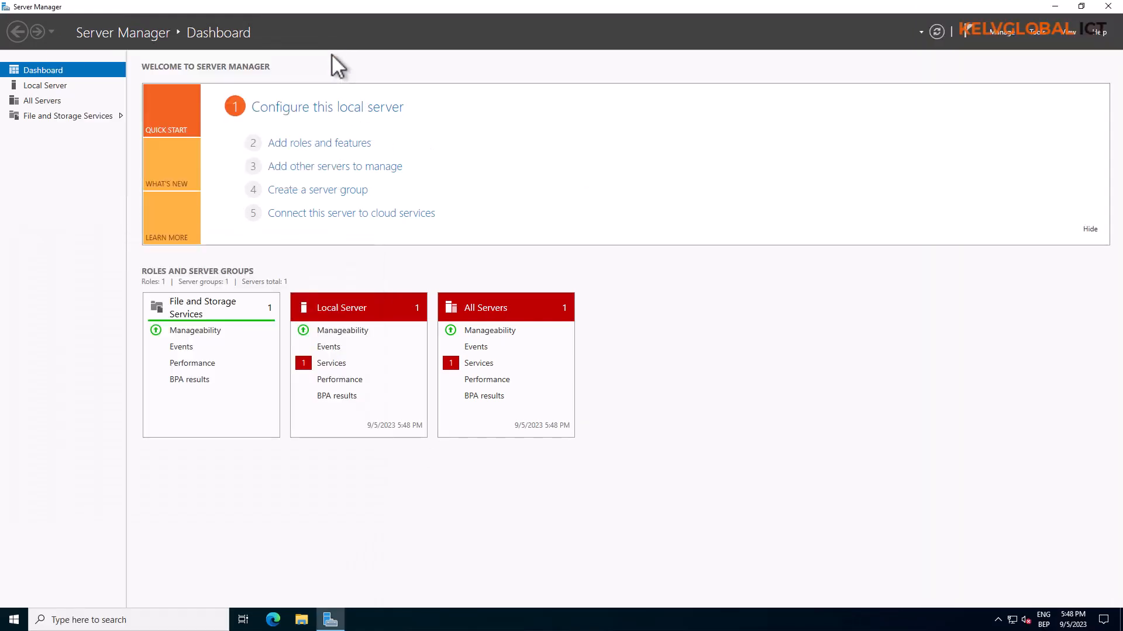
click(58, 87)
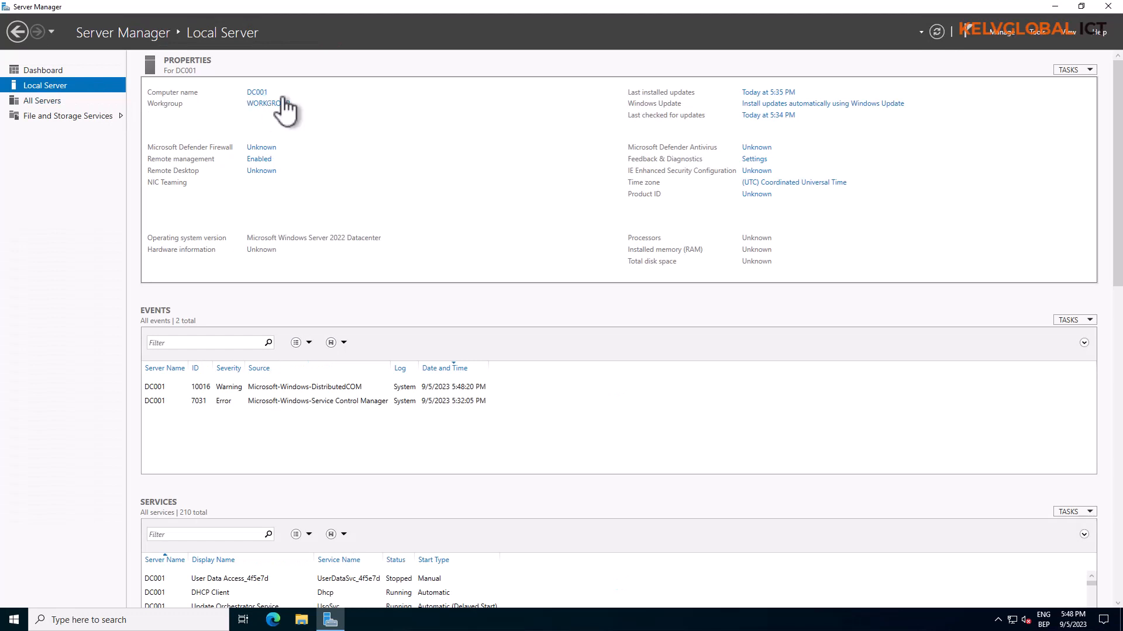